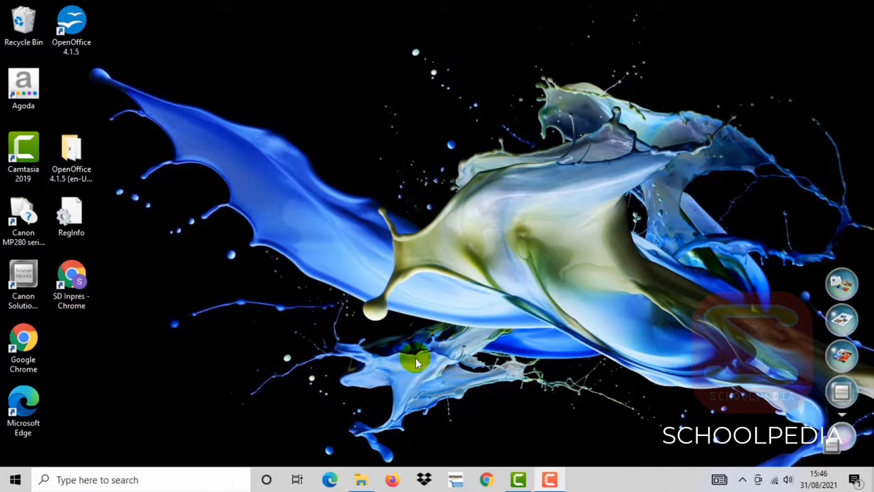
Open the PREREQUISITES folder inside the VHD AKM 2021 folder in Documents
mouse_move(360, 473)
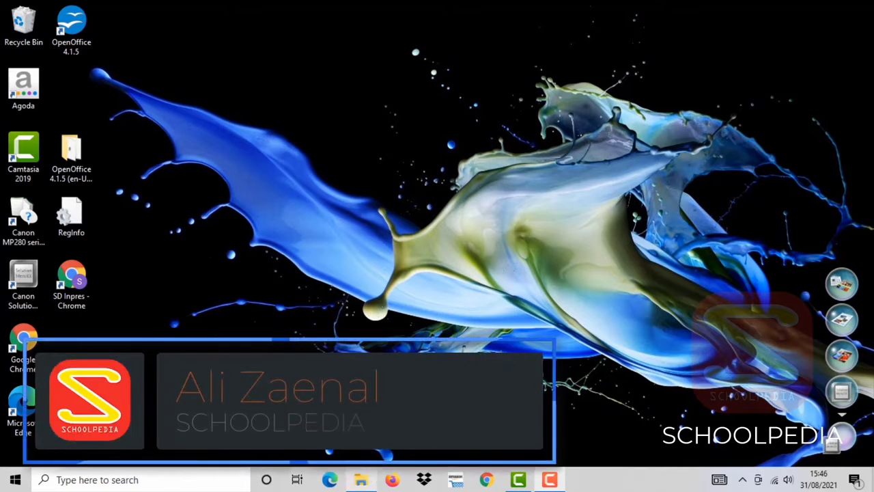
left_click(362, 480)
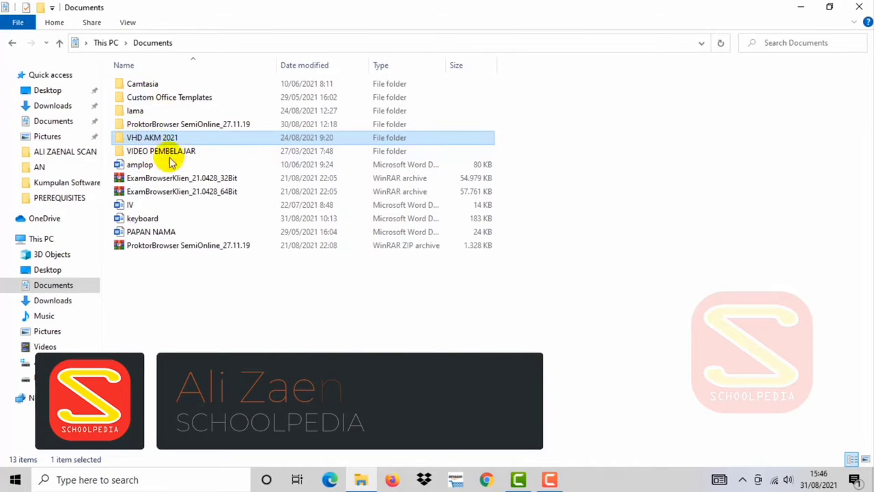
mouse_move(143, 141)
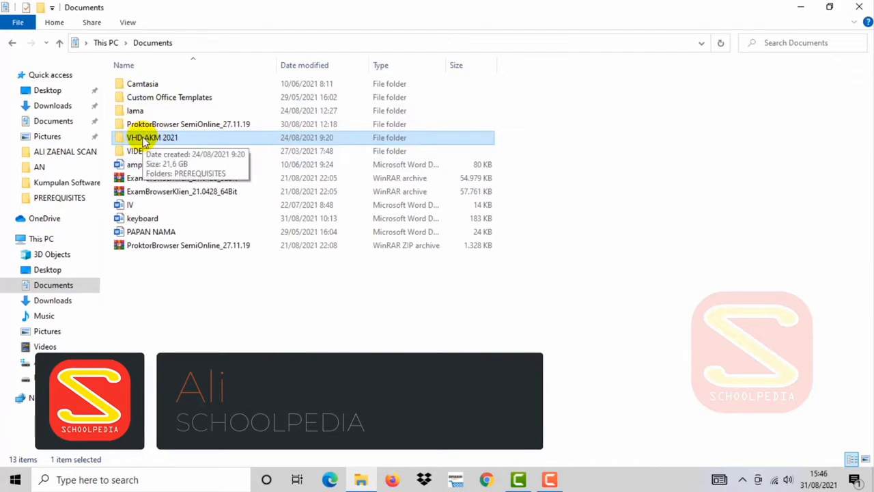
double_click(142, 139)
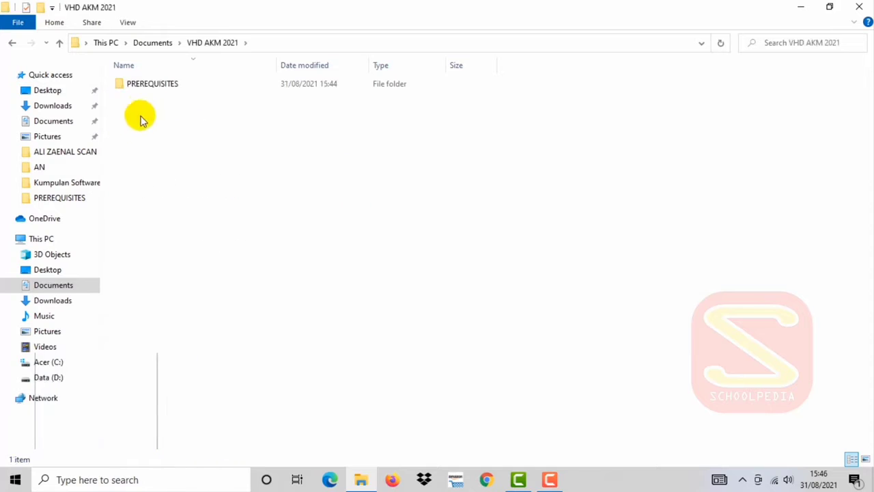
double_click(153, 85)
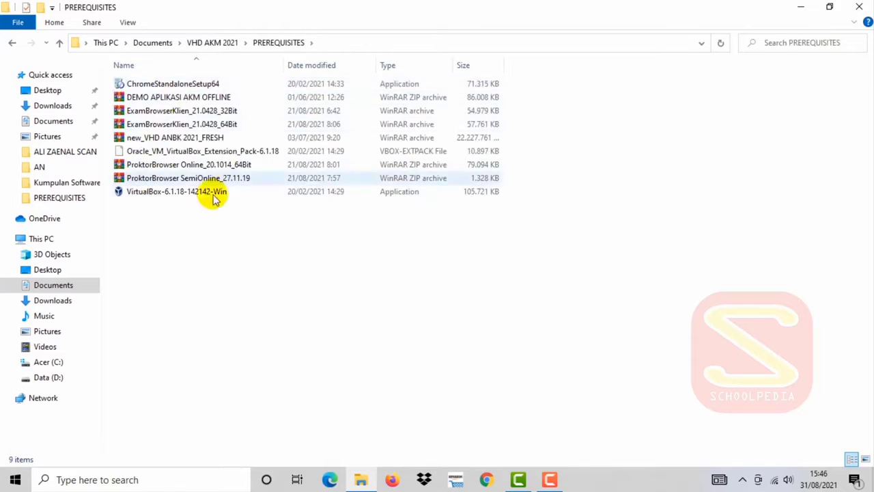
Review the VHD archive, both ExamBrowserKlien archives, the ProktorBrowser SemiOnline archive and the VirtualBox installer in the folder
left_click(158, 139)
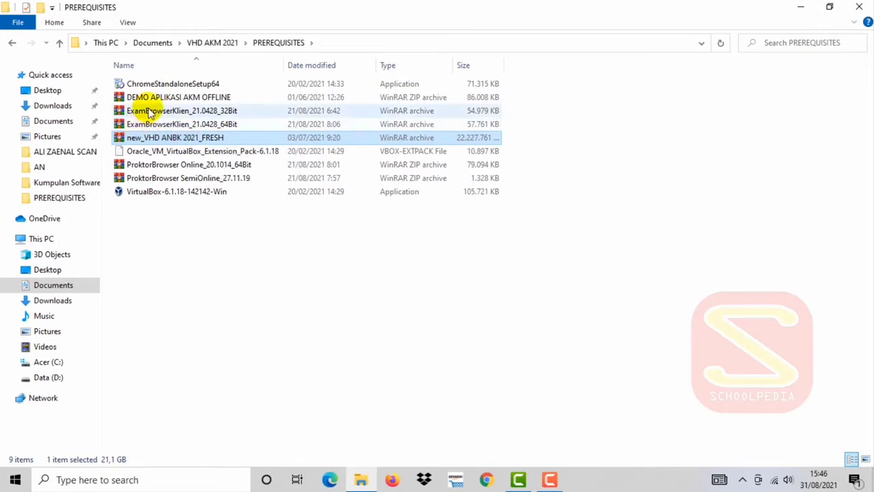
left_click(147, 111)
left_click(154, 125)
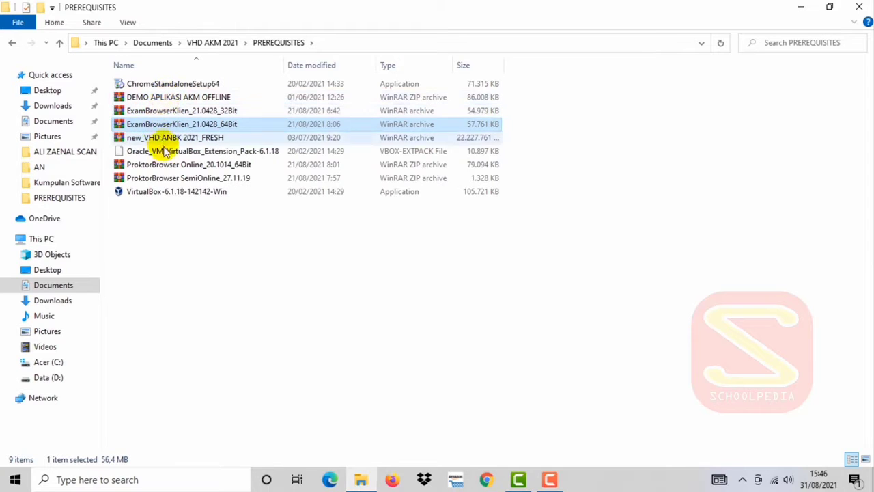
left_click(167, 179)
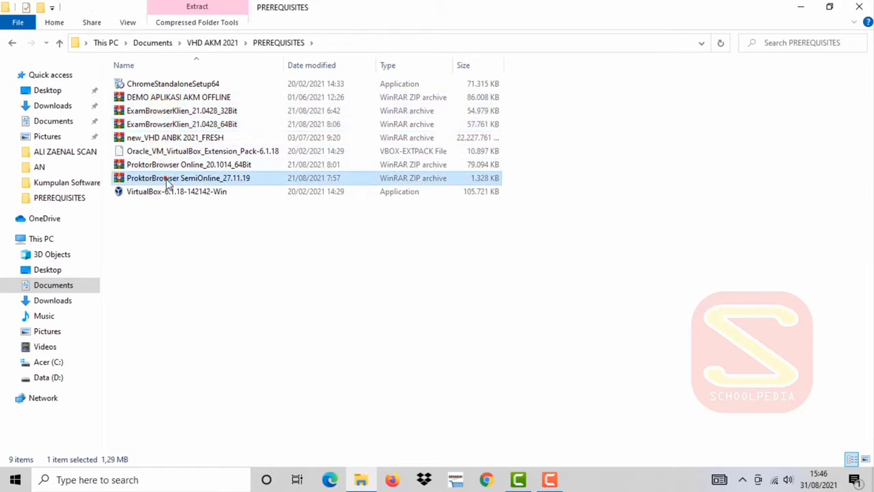
left_click(171, 192)
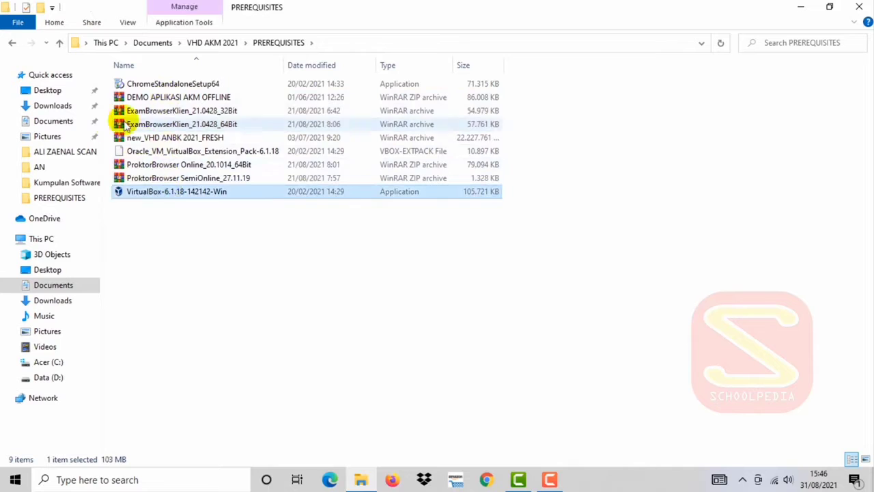
Run the VirtualBox-6.1.18-142142-Win installer and install it with the default features, options and location, accepting the network interface reset
right_click(148, 196)
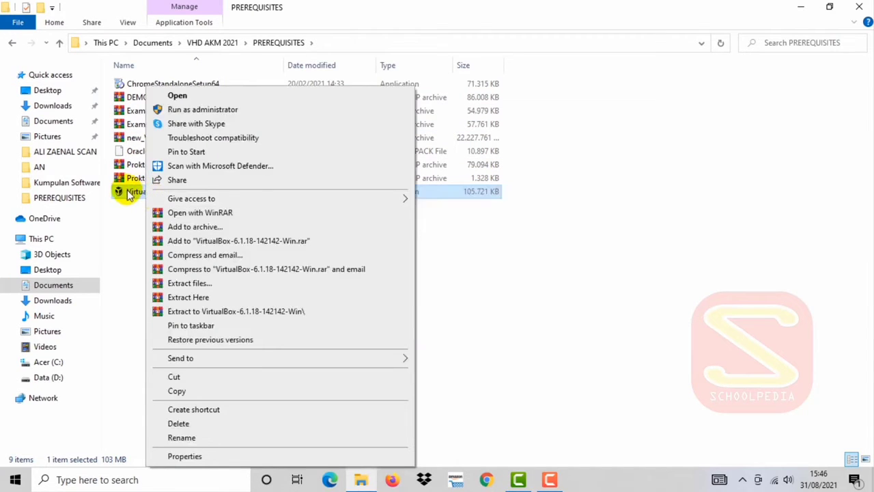
left_click(130, 195)
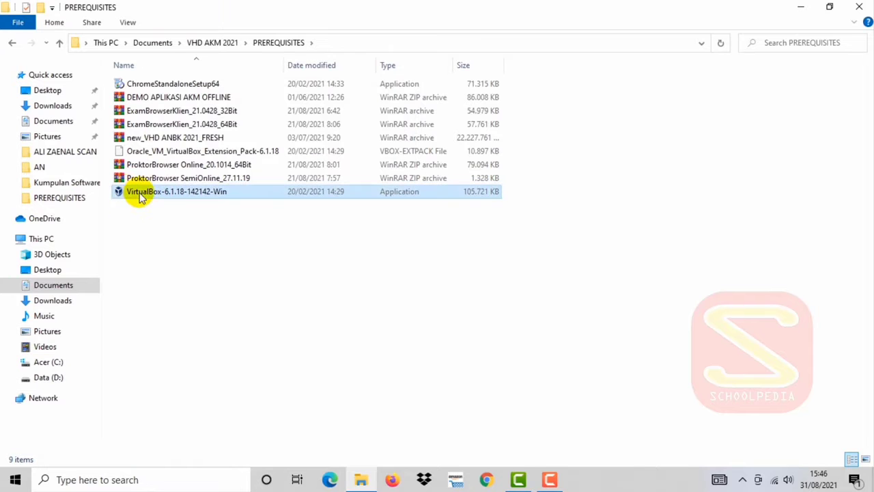
double_click(140, 194)
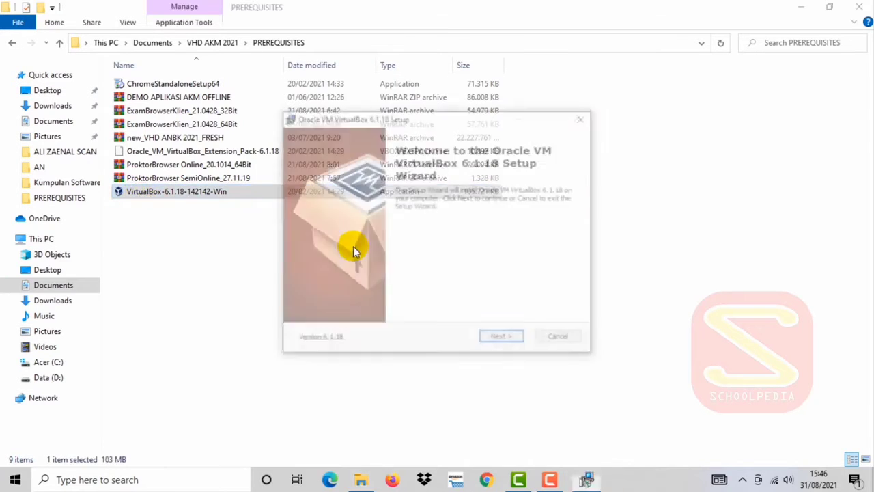
left_click(501, 338)
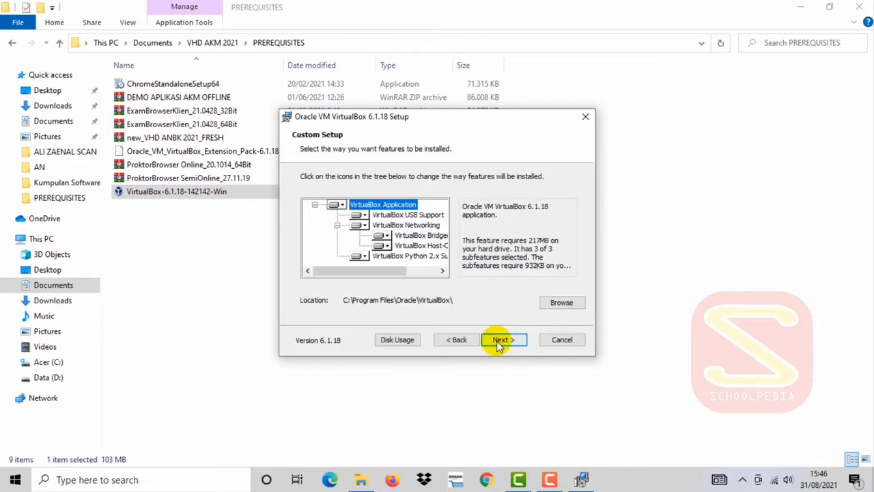
left_click(501, 341)
left_click(502, 342)
left_click(502, 341)
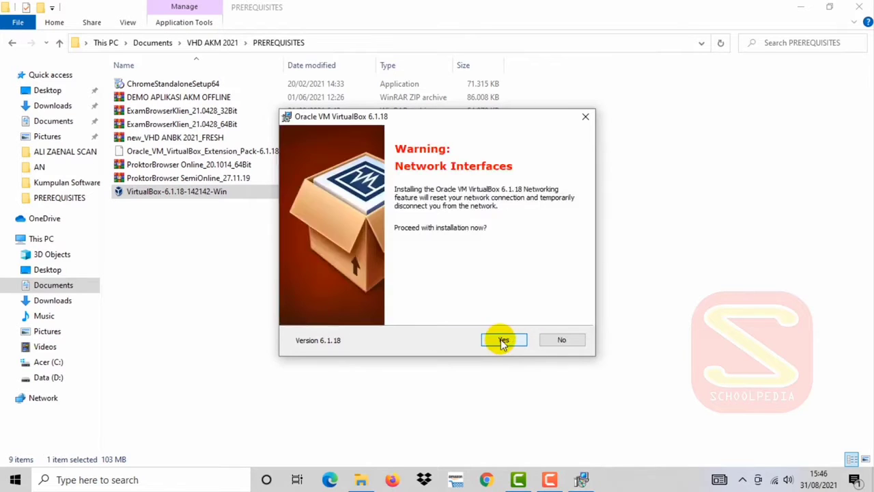
left_click(502, 342)
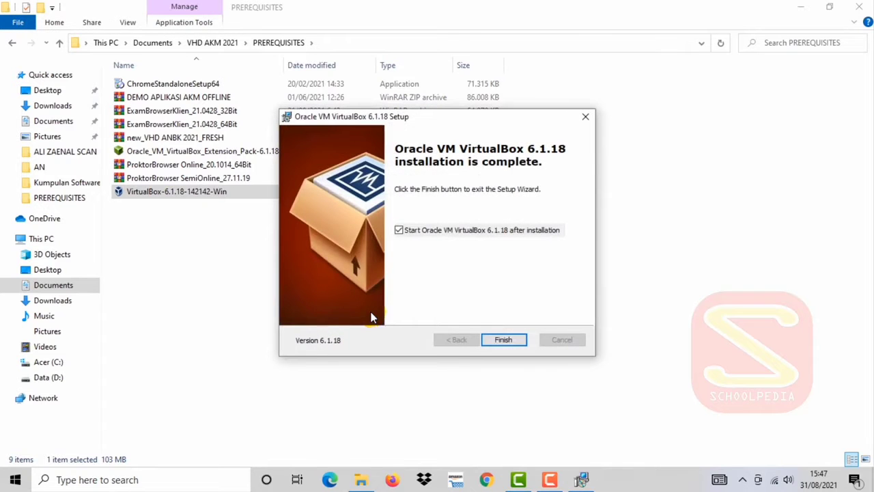
Finish the setup wizard with VirtualBox set to start, bring up its manager window and close it
left_click(505, 339)
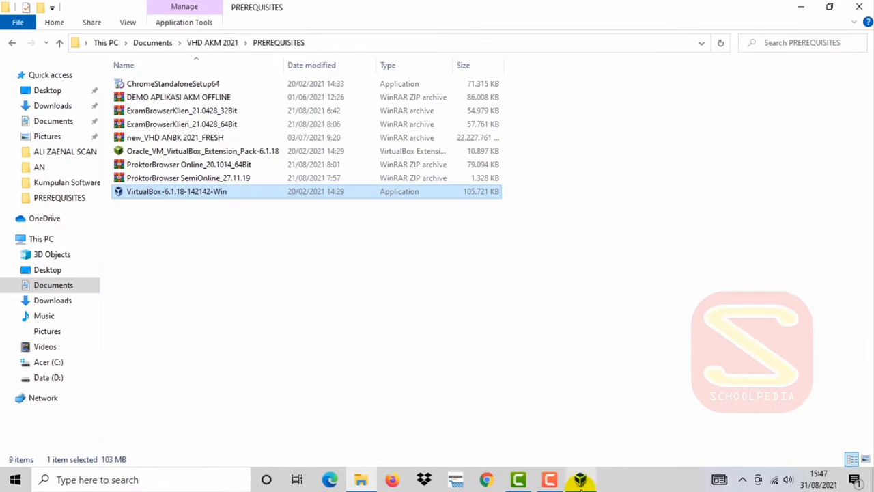
left_click(580, 480)
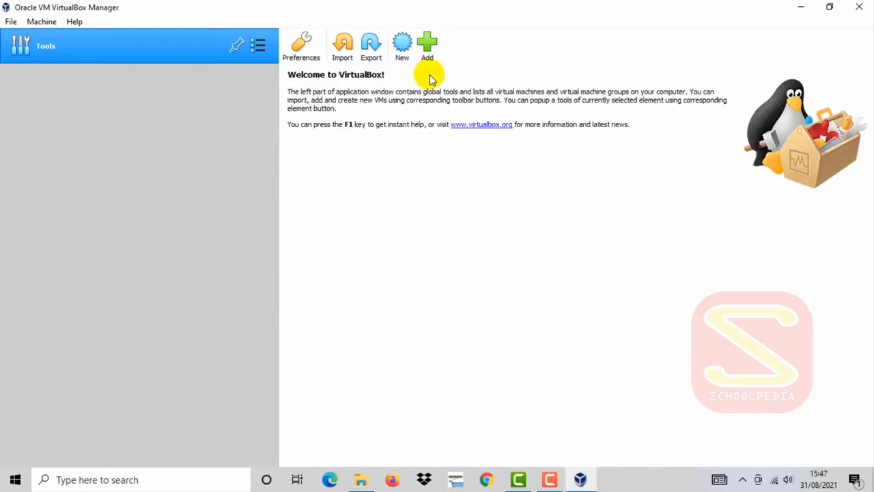
left_click(859, 7)
Reinstall the Oracle VM VirtualBox Extension Pack 6.1.18 from its file, agreeing to the license, and close VirtualBox Manager
double_click(193, 154)
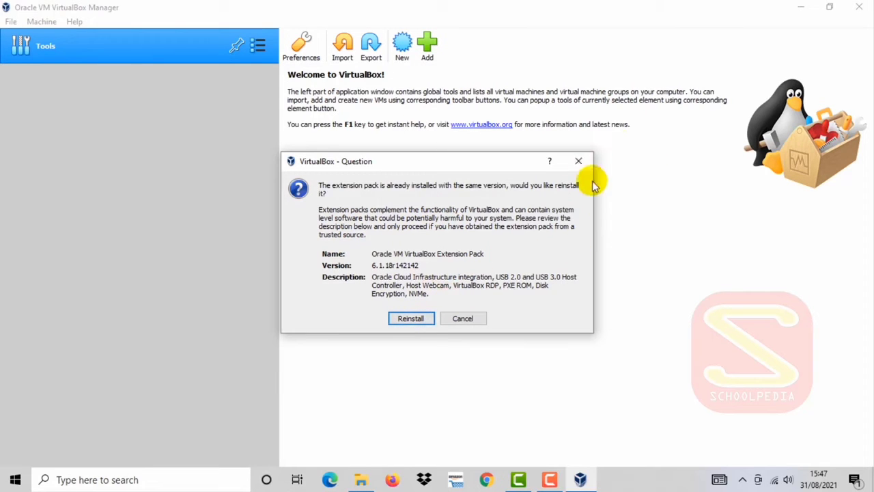
left_click(412, 318)
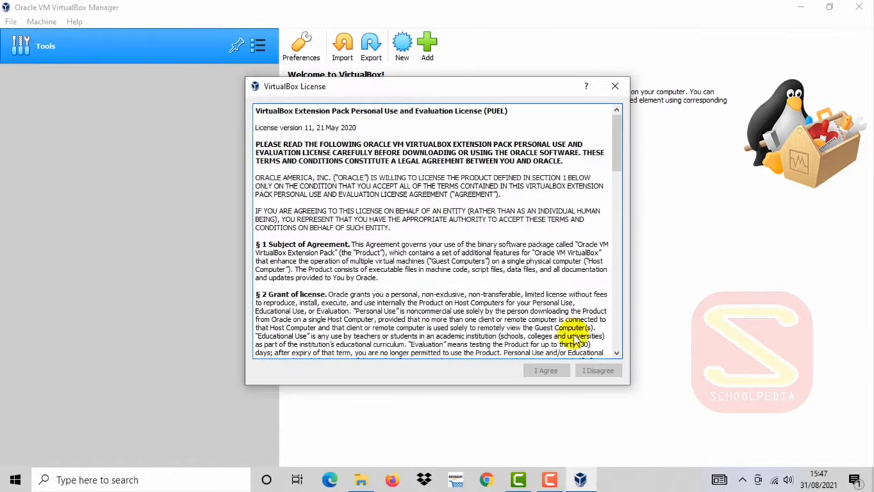
scroll(398, 305, "down", 15)
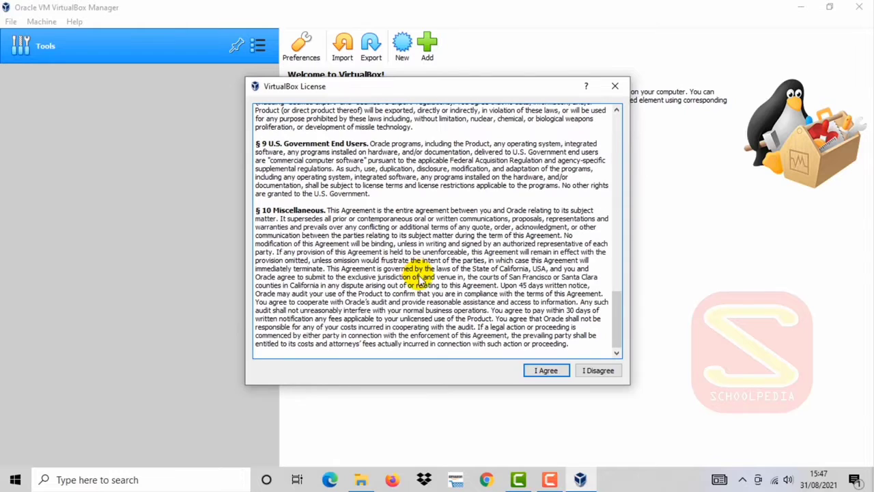
left_click(550, 371)
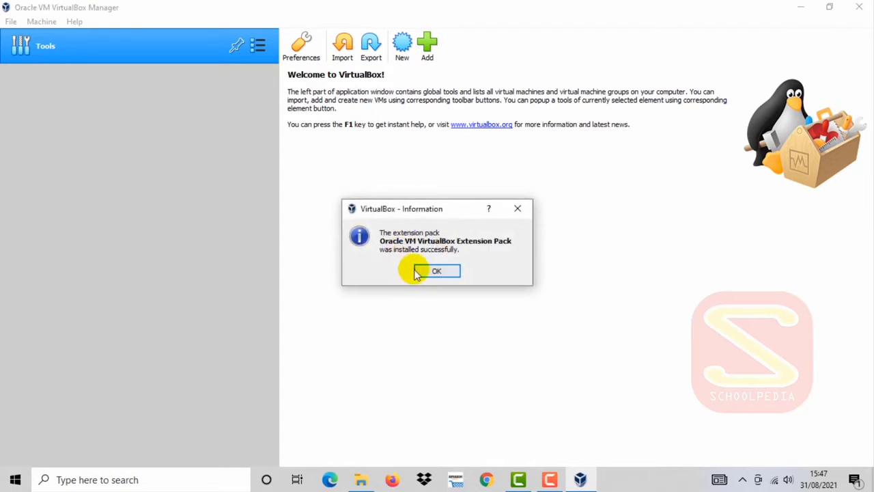
left_click(426, 267)
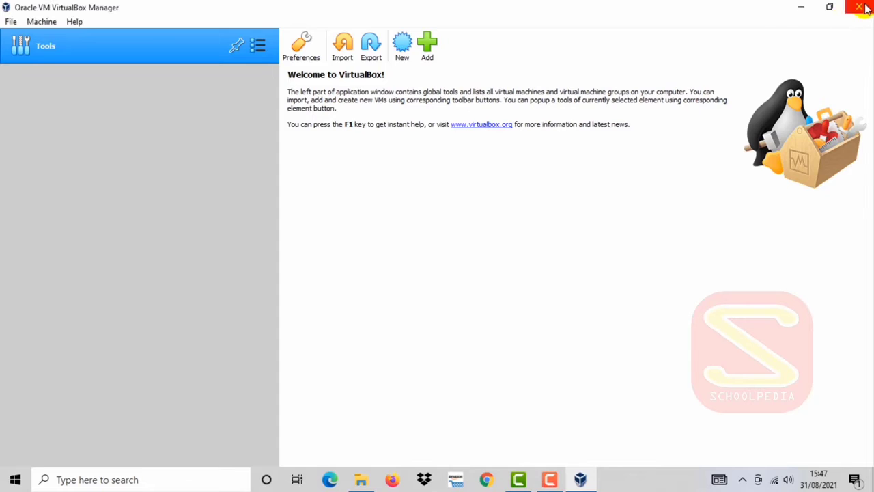
left_click(848, 9)
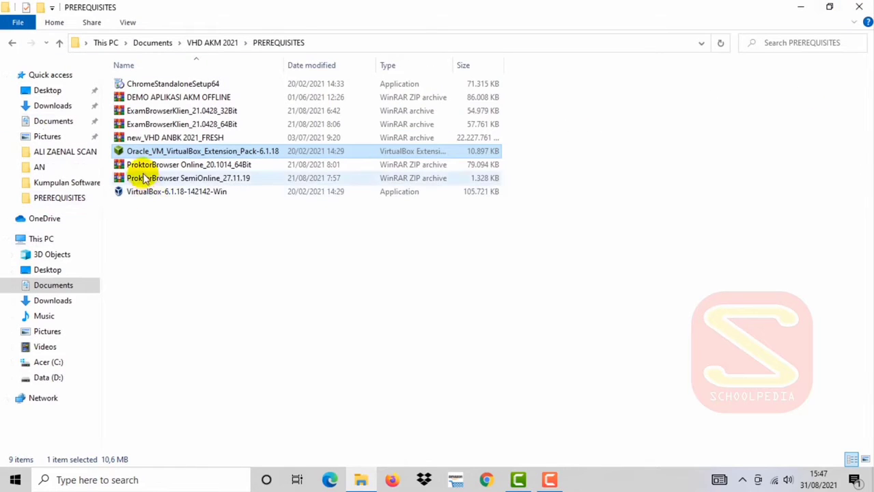
Extract the new_VHD ANBK 2021_FRESH archive into a folder of the same name and check the extracted folder's contents
left_click(150, 138)
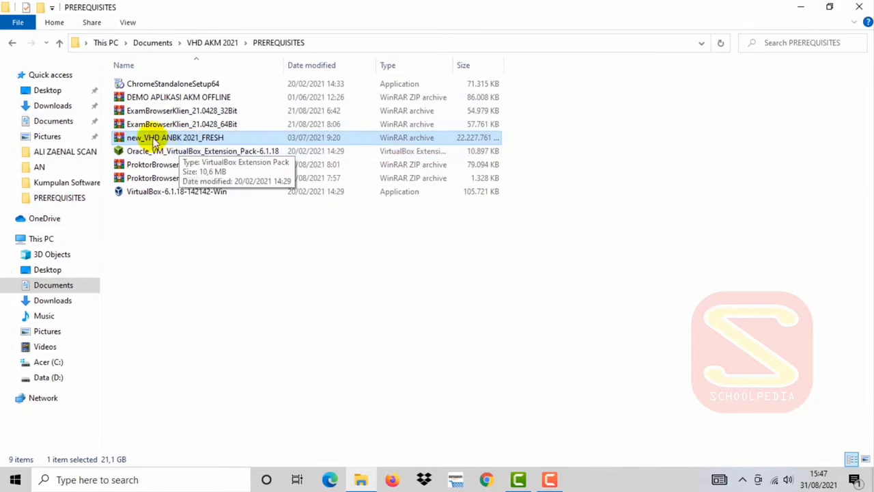
right_click(165, 140)
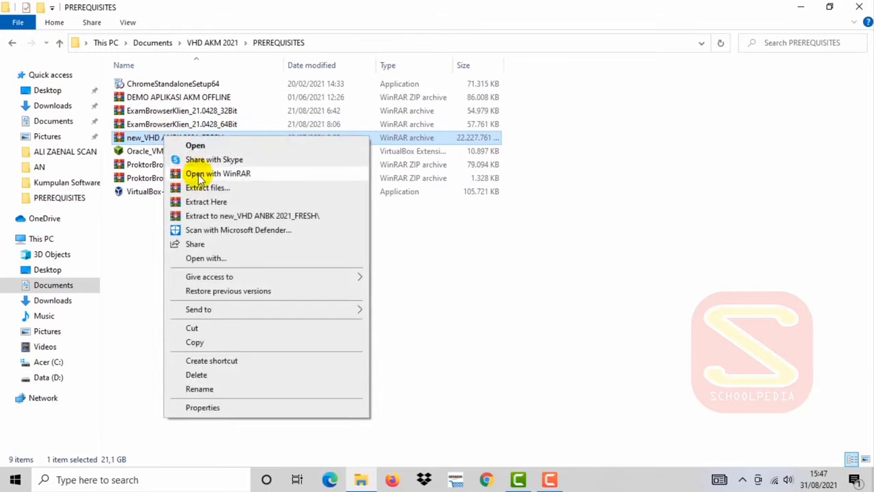
left_click(198, 217)
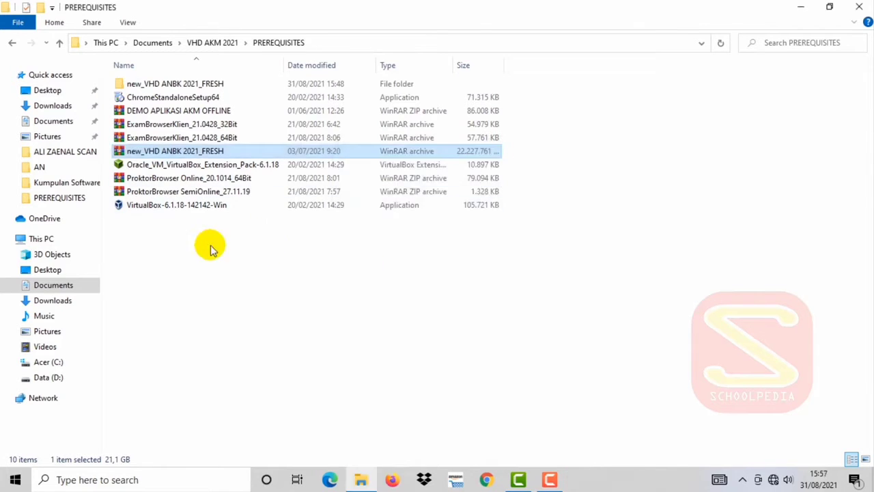
double_click(174, 85)
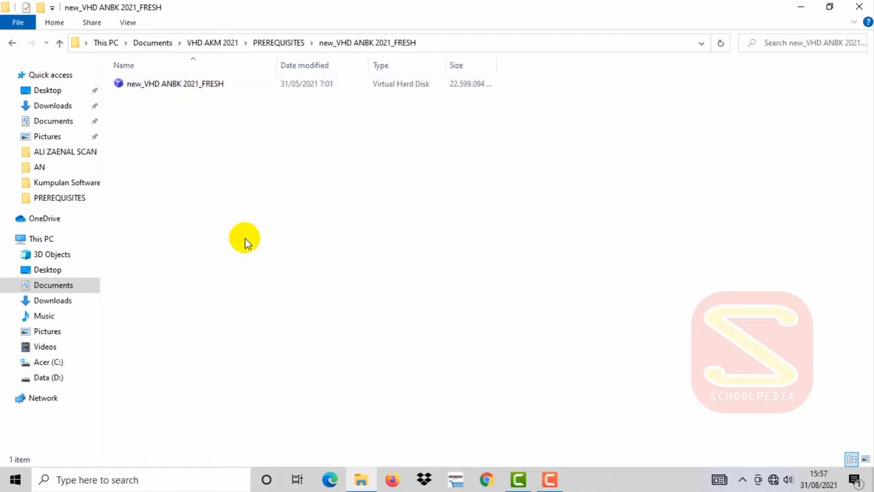
left_click(13, 44)
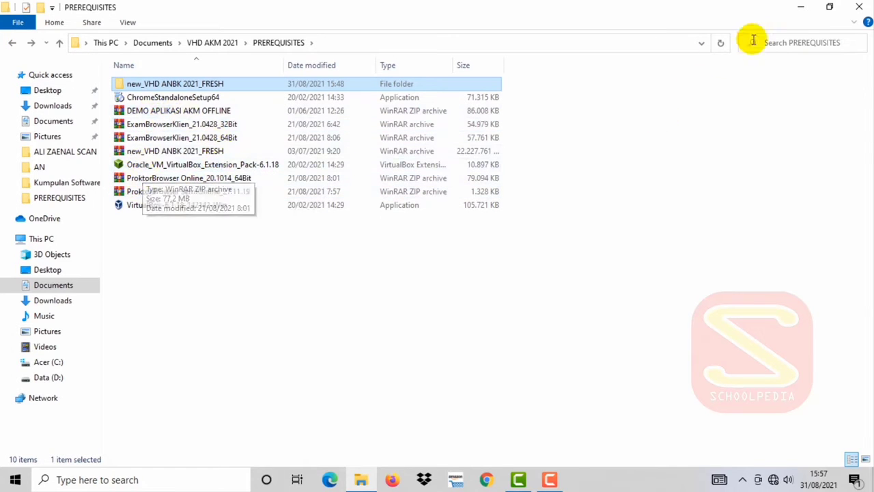
Switch to VirtualBox Manager and start a new virtual machine named ANBK2021, type Microsoft Windows, version Windows 2012 (64-bit)
left_click(802, 8)
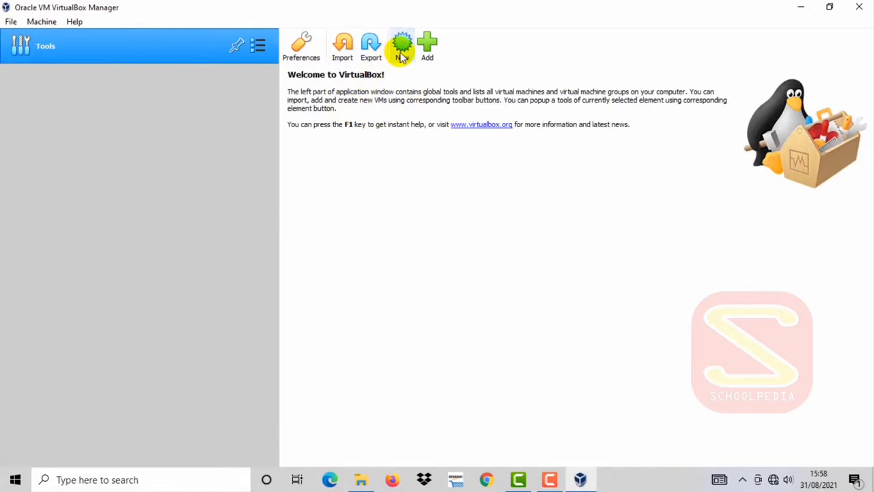
left_click(402, 49)
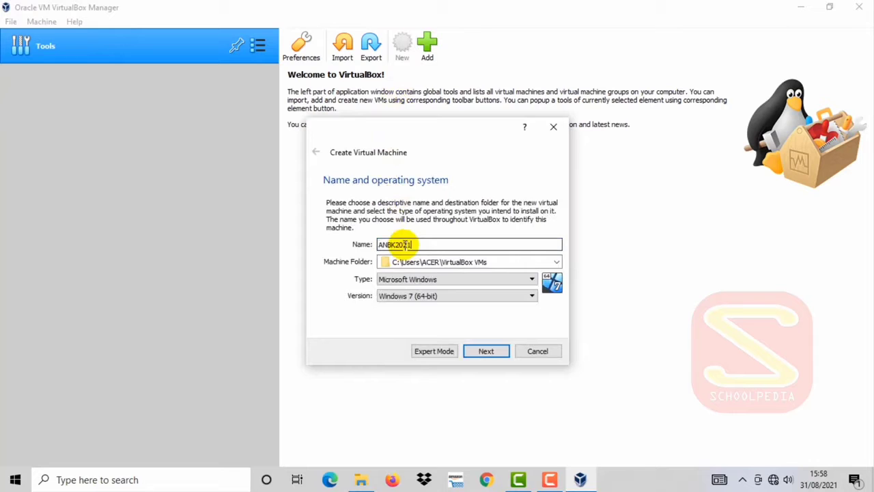
left_click(438, 285)
left_click(439, 286)
left_click(438, 294)
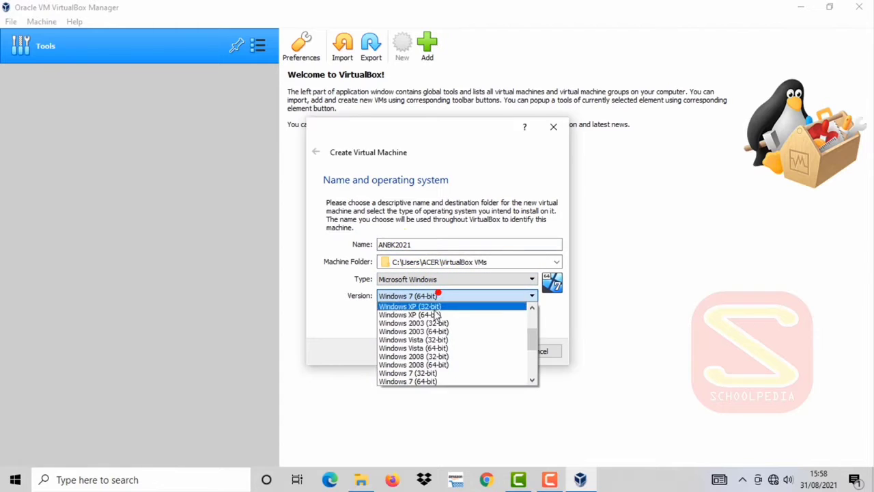
scroll(431, 335, "down", 3)
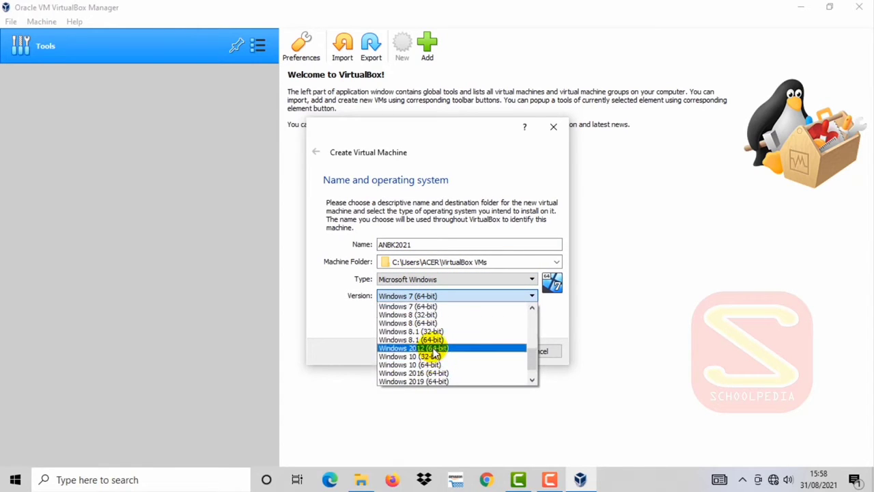
left_click(434, 350)
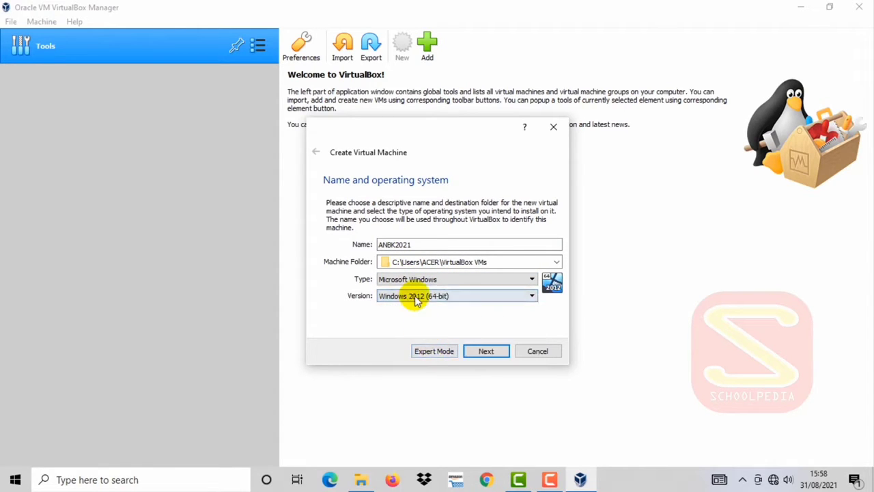
left_click(470, 353)
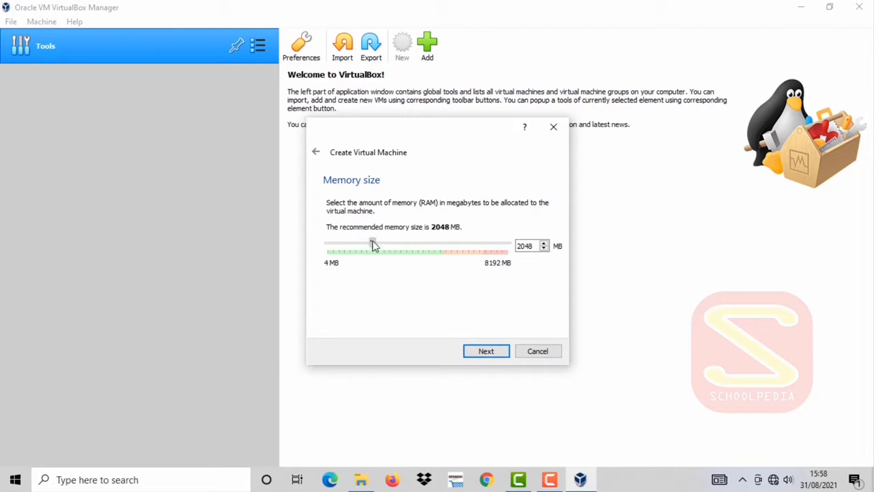
Set the new machine's memory size to 4579 MB and choose to use an existing virtual hard disk file
left_click_drag(372, 244, 428, 250)
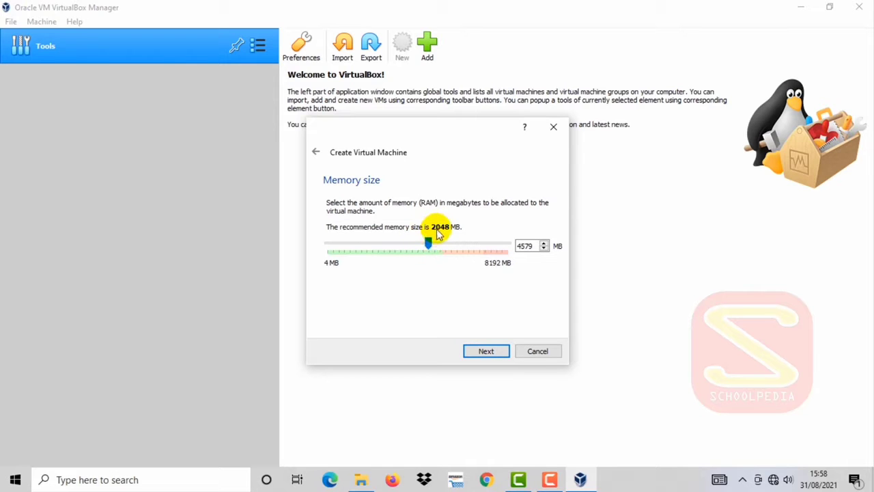
left_click(477, 351)
left_click(329, 304)
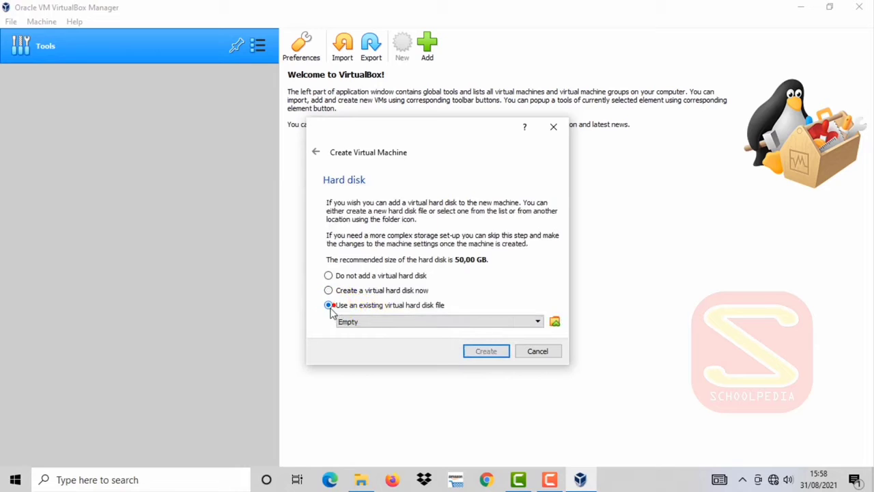
Add new_VHD ANBK 2021_FRESH from Documents > VHD AKM 2021 > PREREQUISITES as the hard disk and create the virtual machine
left_click(489, 323)
left_click(488, 322)
left_click(555, 321)
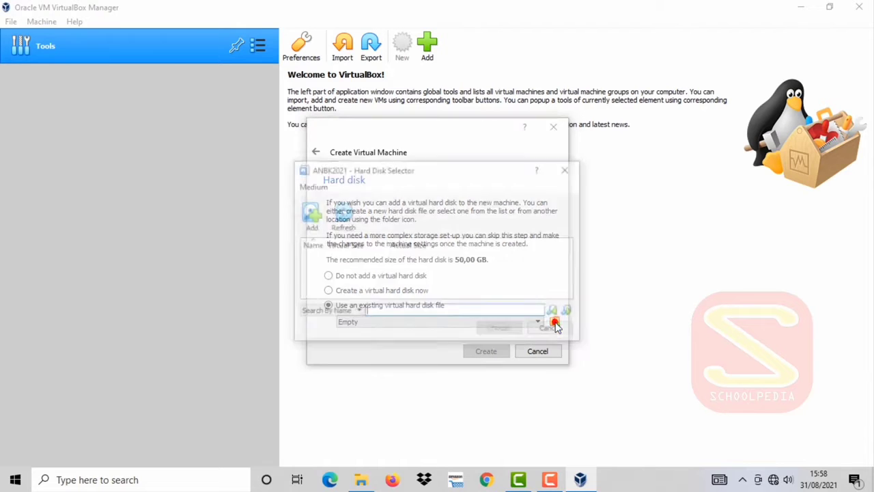
left_click(308, 217)
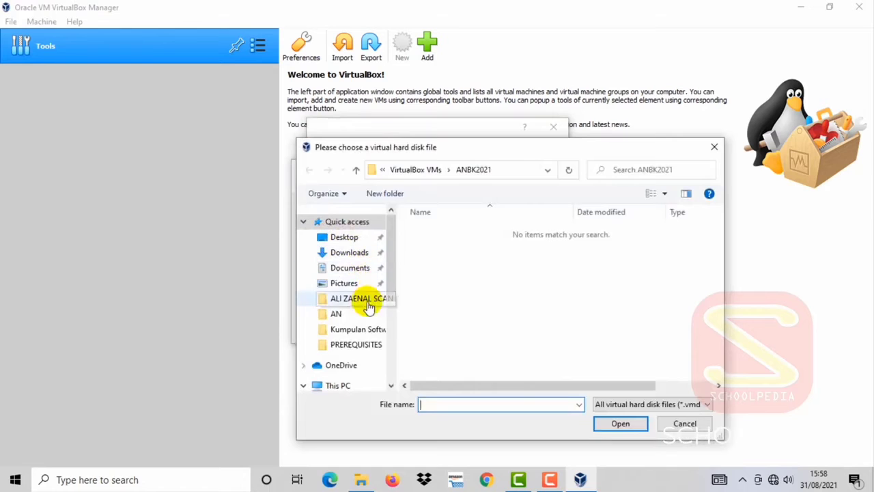
left_click(351, 269)
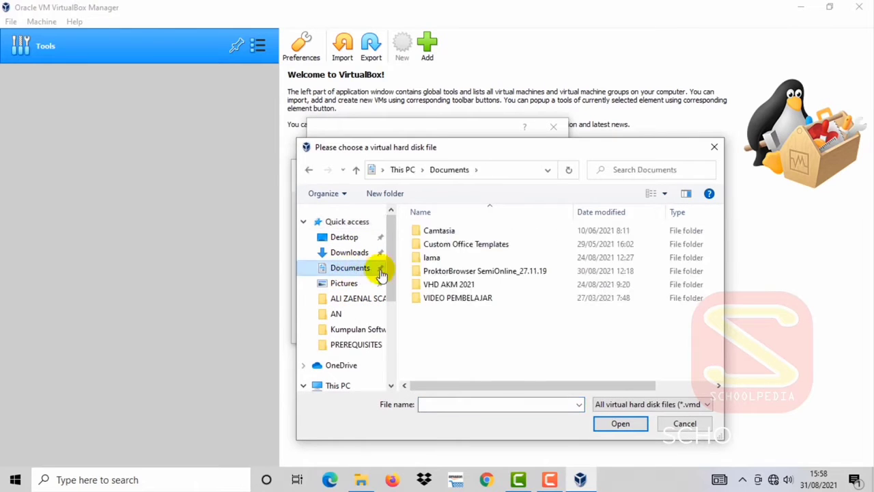
double_click(452, 286)
double_click(443, 236)
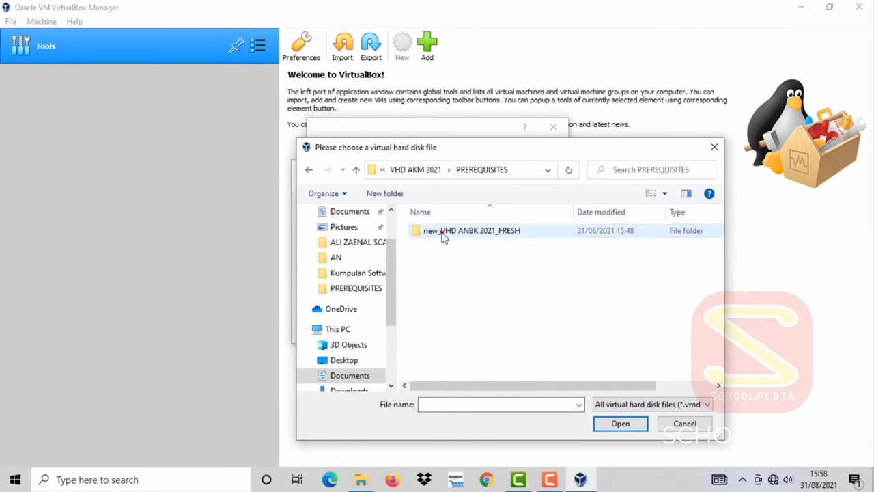
double_click(442, 232)
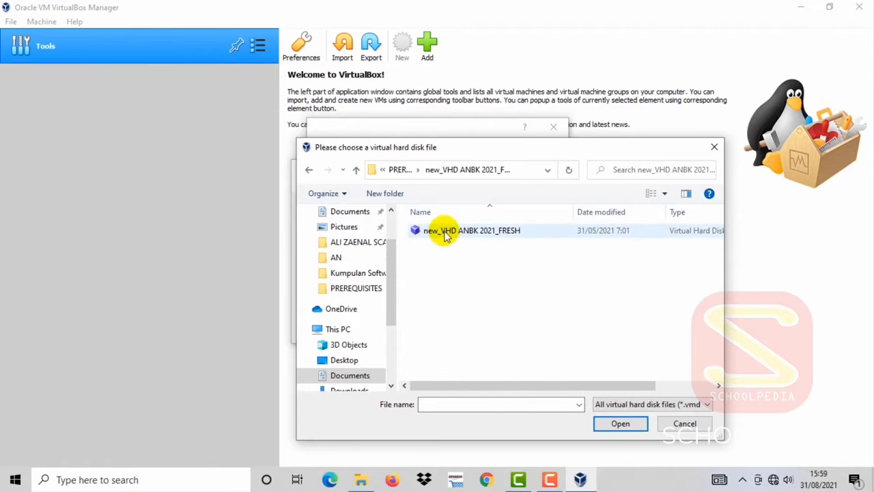
left_click(445, 234)
left_click(617, 423)
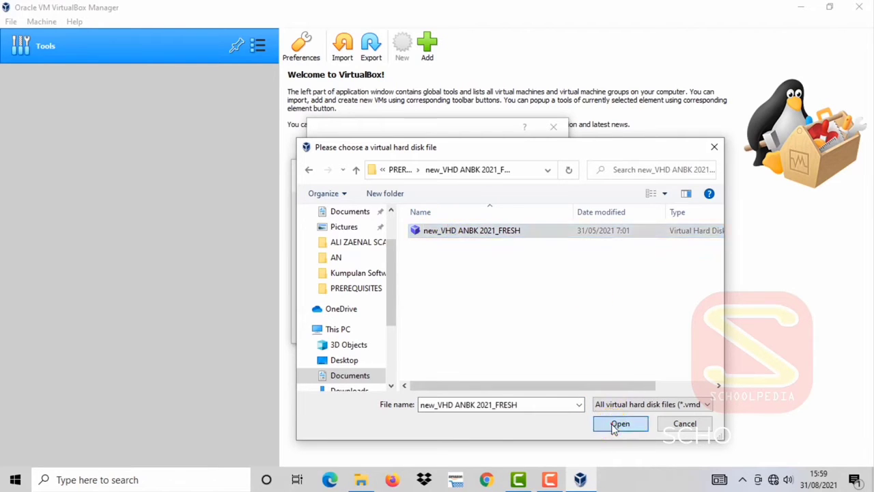
left_click(498, 330)
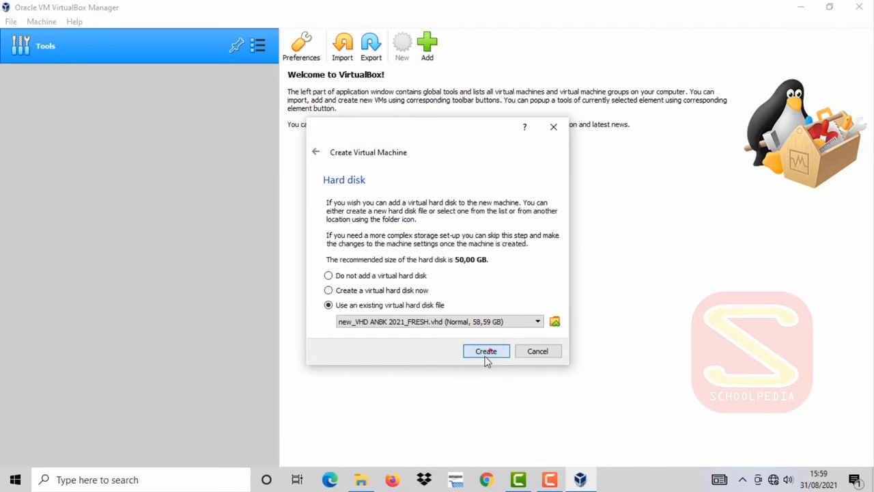
left_click(486, 351)
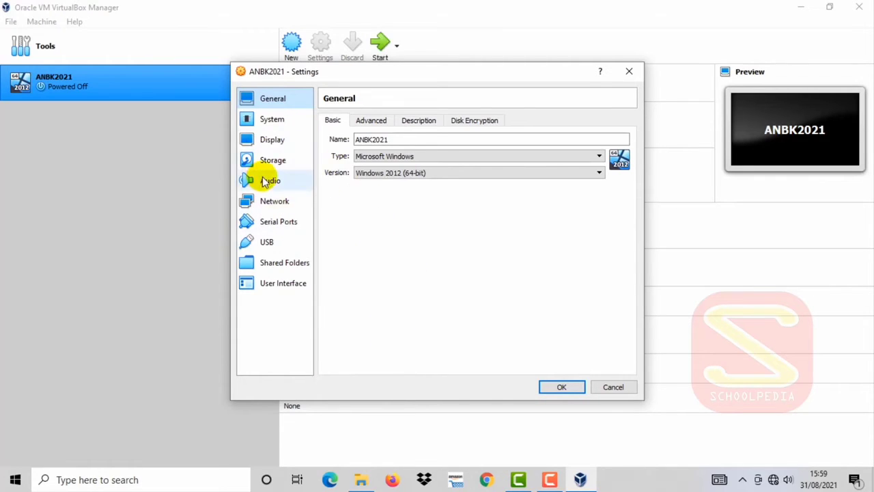
In the ANBK2021 settings, set the processor count to 4 and attach network Adapter 1 to Bridged Adapter
left_click(273, 120)
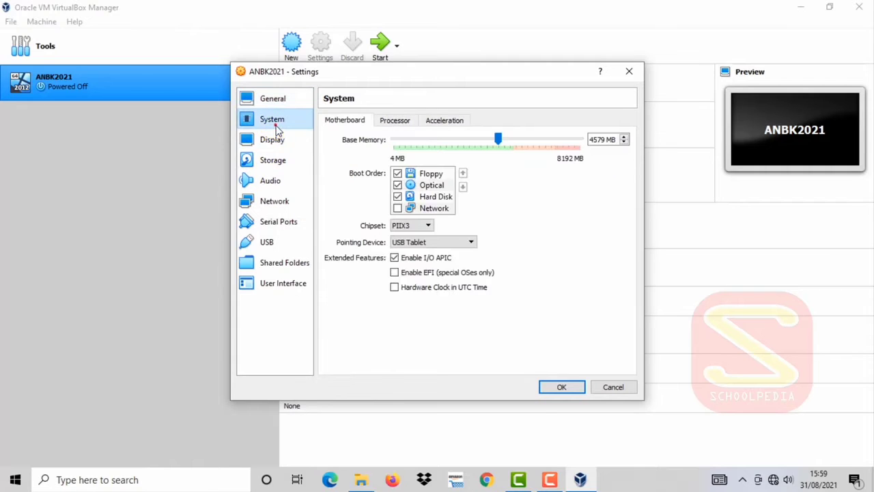
left_click(393, 119)
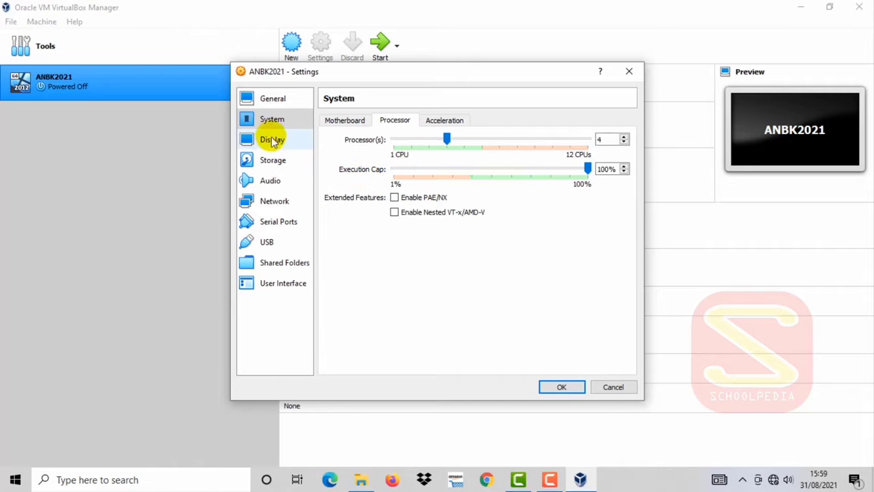
left_click(271, 202)
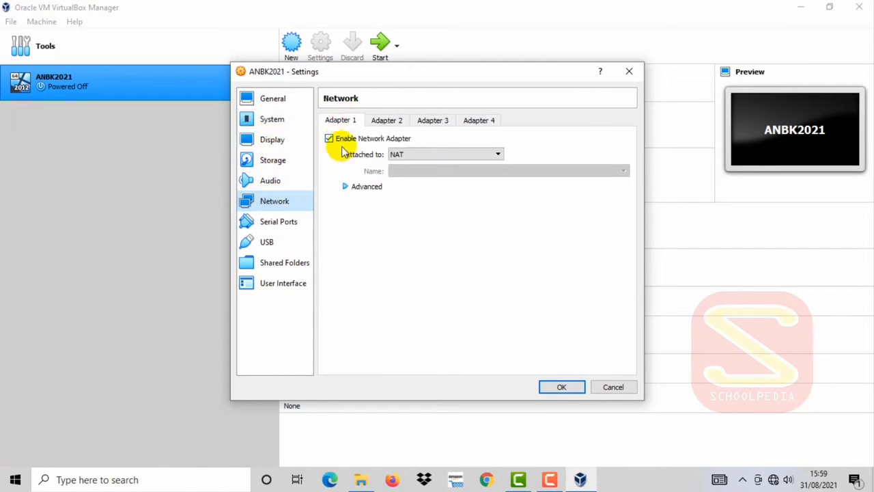
left_click(410, 154)
left_click(401, 172)
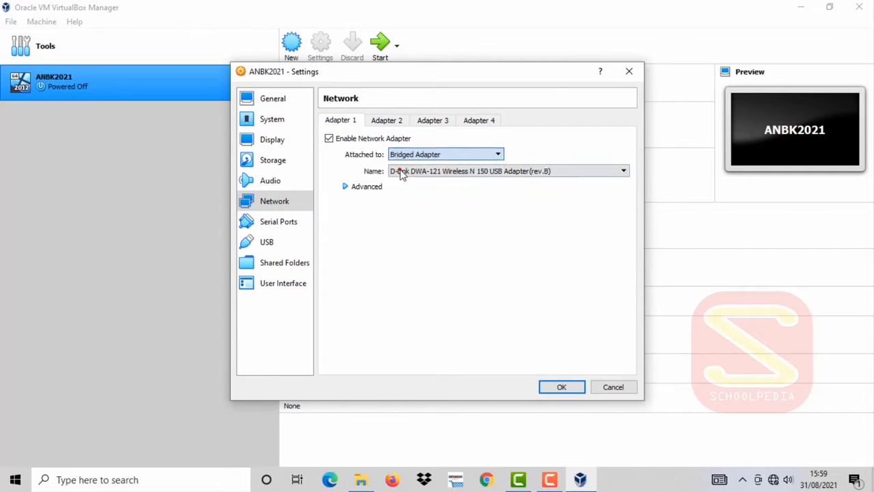
left_click(405, 172)
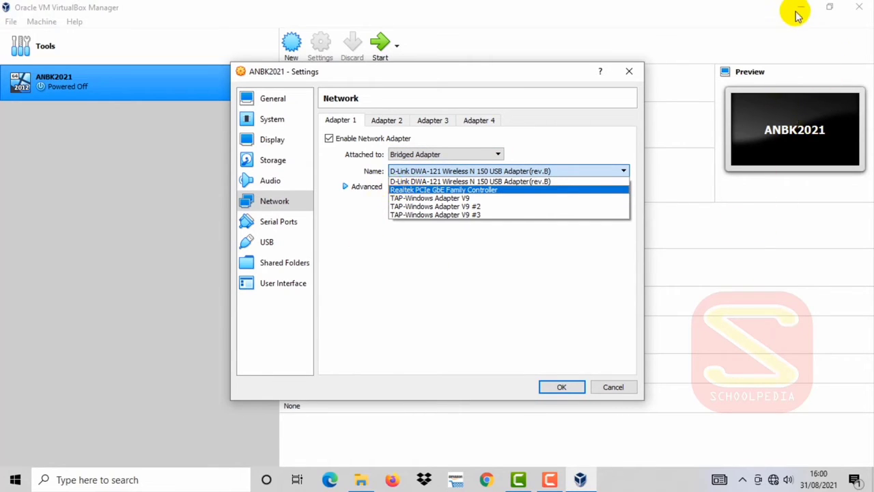
left_click(712, 48)
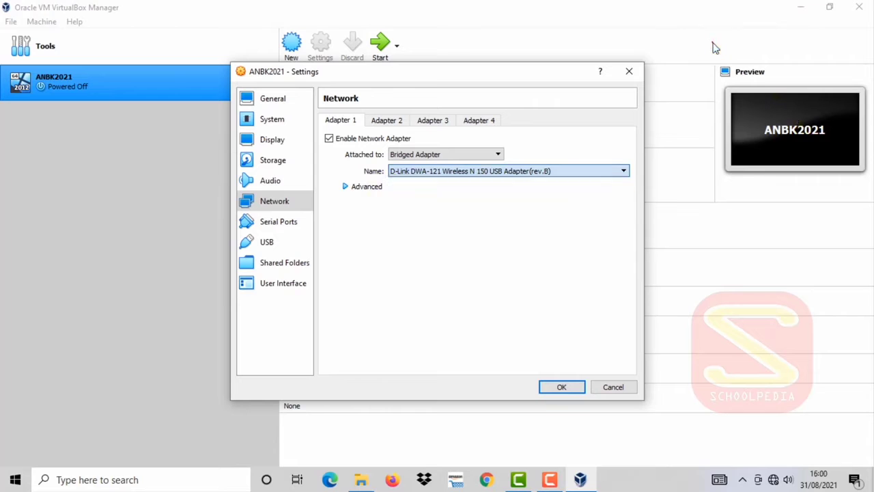
Open the Windows network adapter options and look at the Ethernet connection's properties without changing them
right_click(773, 480)
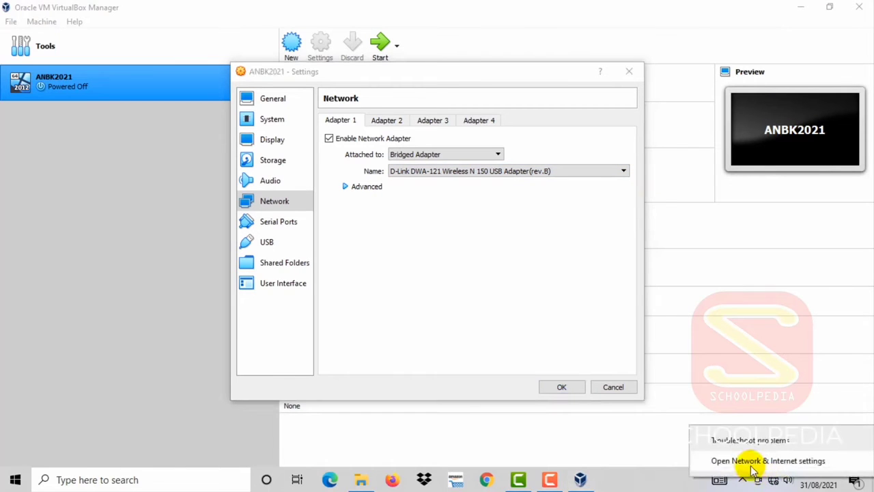
left_click(749, 461)
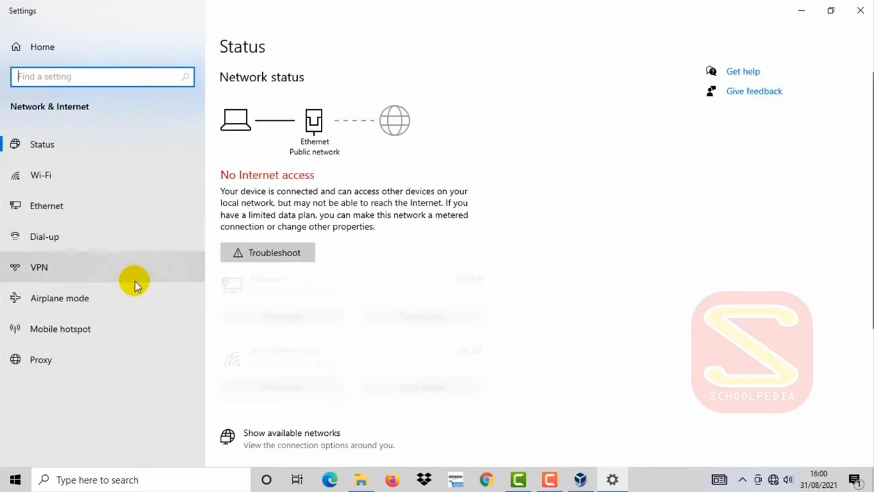
scroll(273, 341, "down", 3)
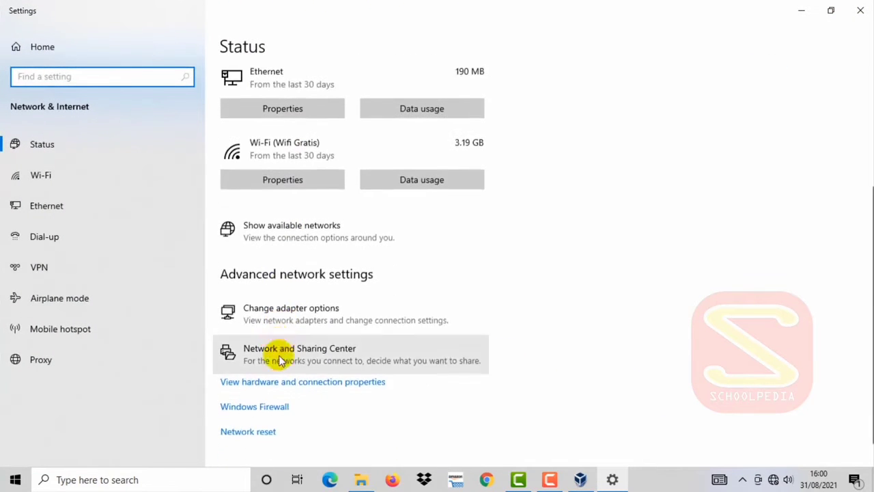
left_click(280, 312)
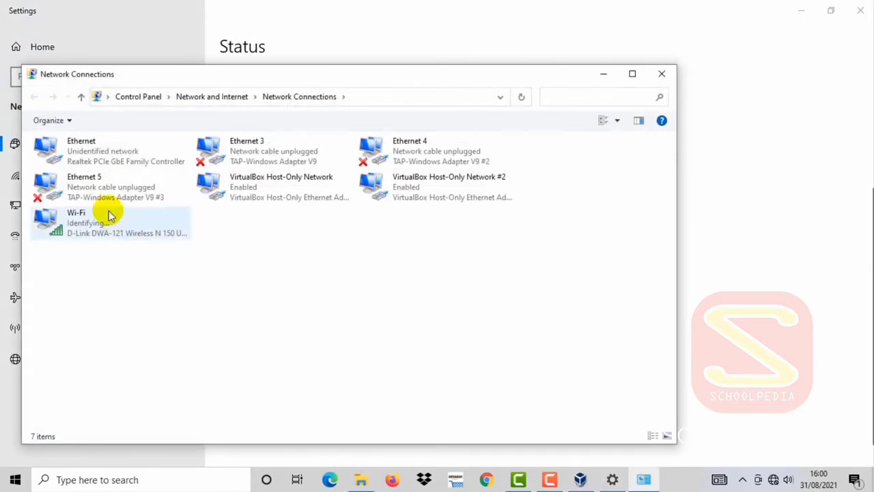
left_click(92, 147)
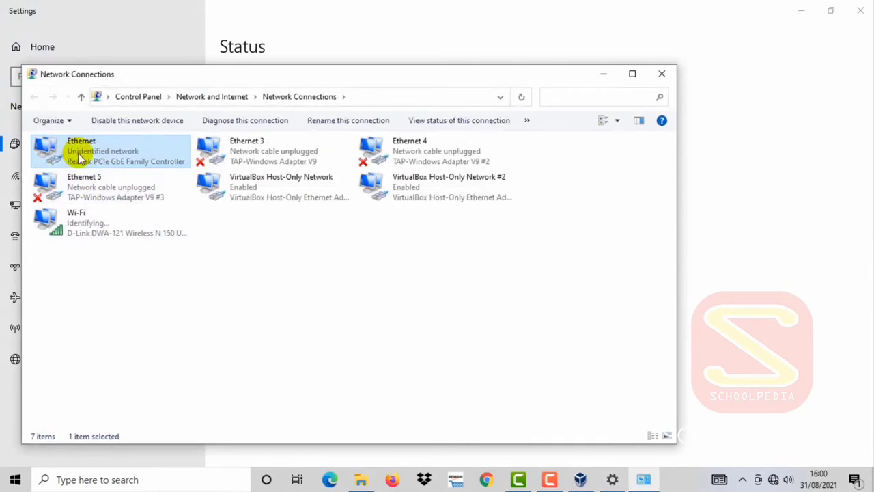
right_click(79, 157)
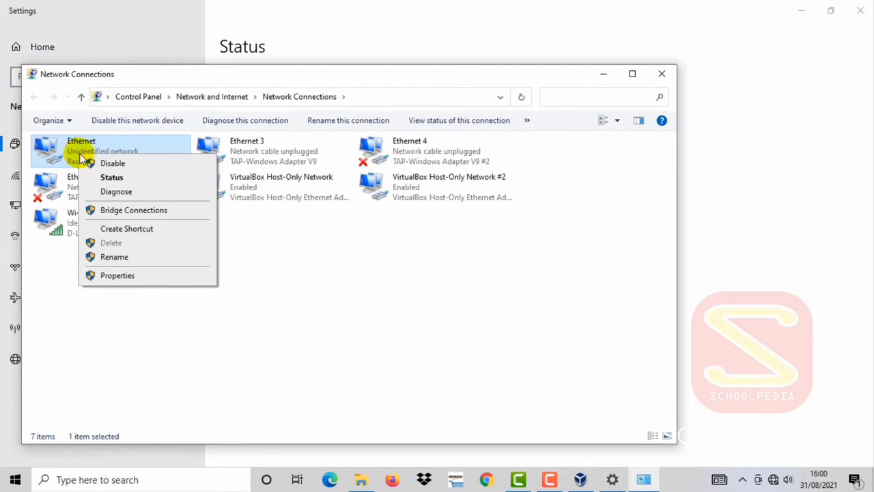
left_click(135, 276)
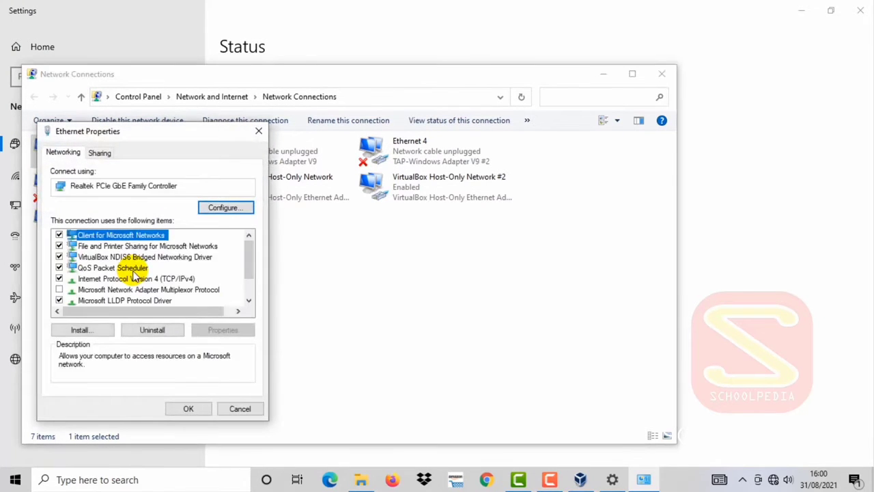
left_click(232, 408)
Examine the Ethernet connection's status details for its adapter description, and close the Windows network windows
right_click(84, 156)
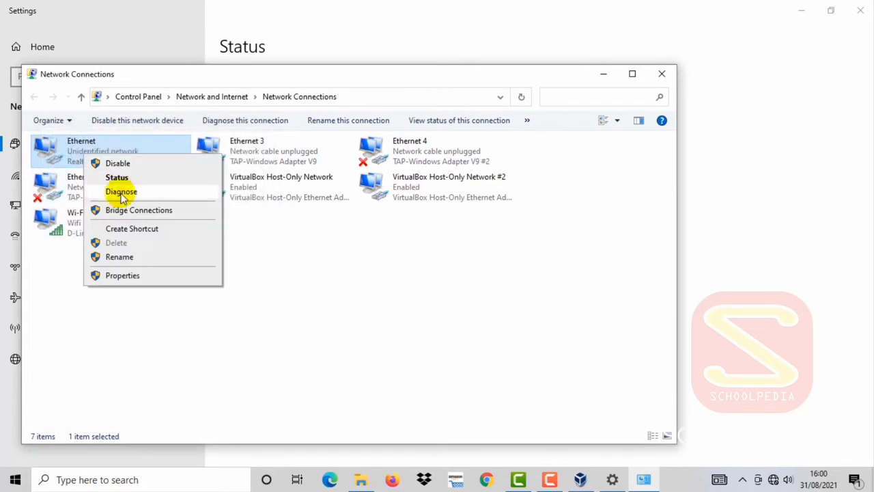
left_click(117, 178)
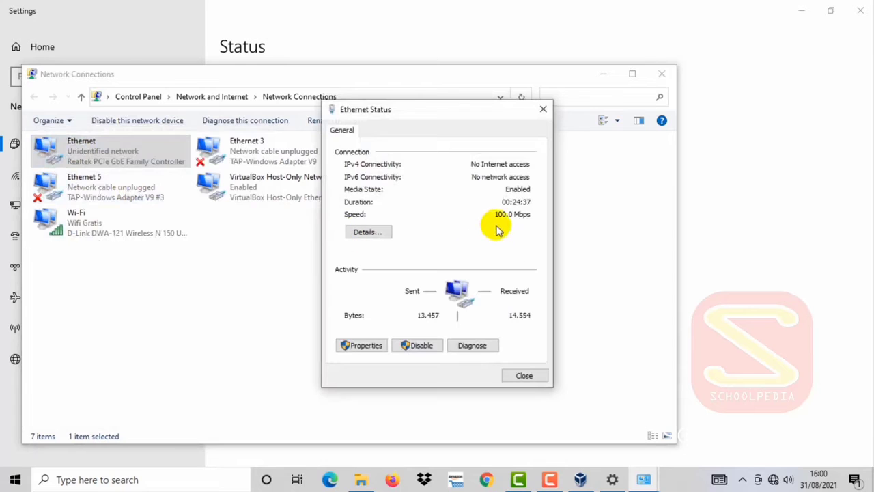
left_click(379, 232)
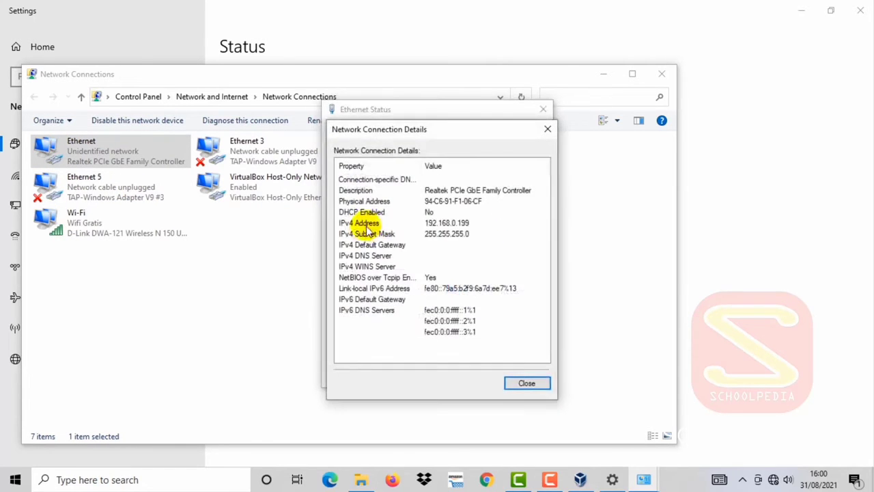
left_click(426, 192)
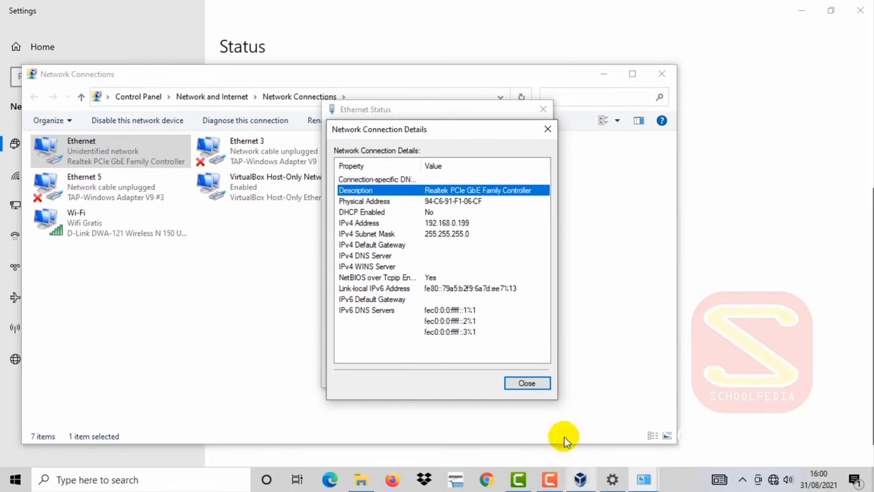
left_click(527, 384)
left_click(522, 374)
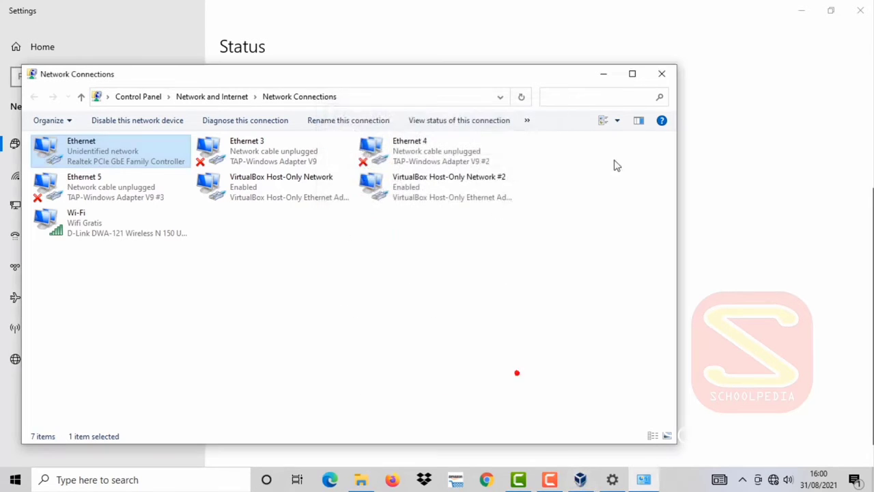
left_click(661, 72)
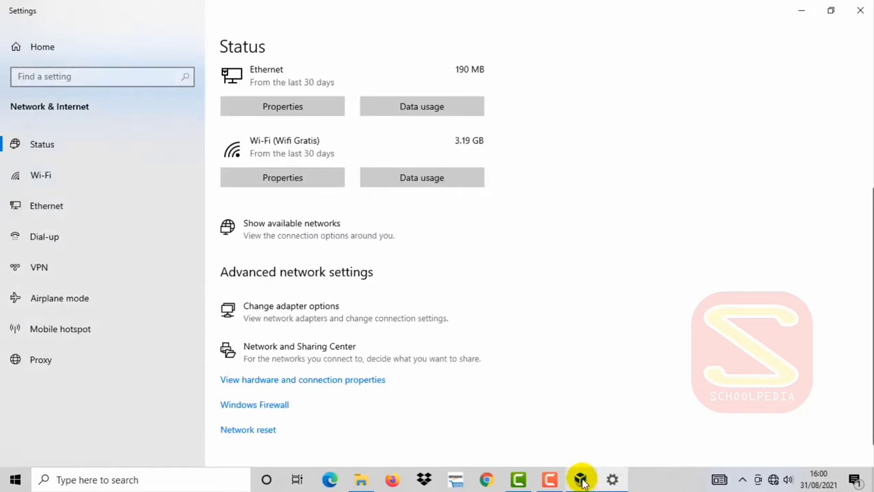
left_click(859, 9)
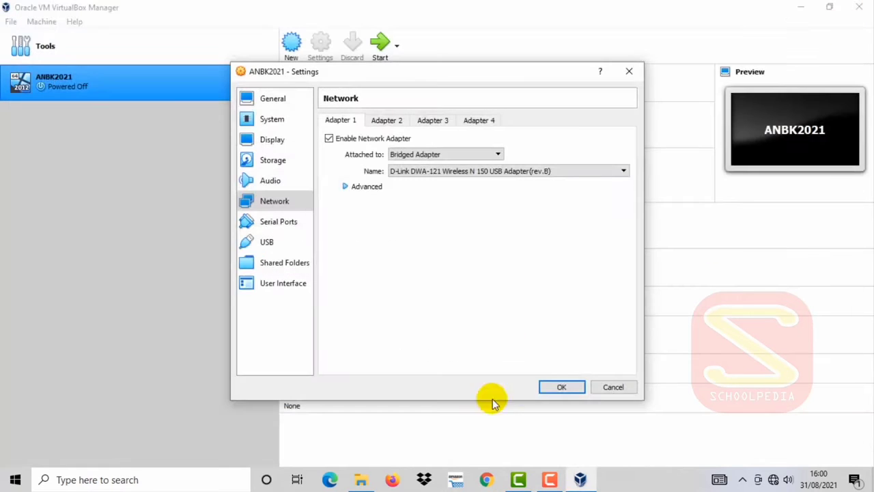
Bridge Adapter 1 to Realtek PCIe GbE Family Controller, with adapter type Intel PRO/1000 MT Desktop (82540EM)
left_click(416, 175)
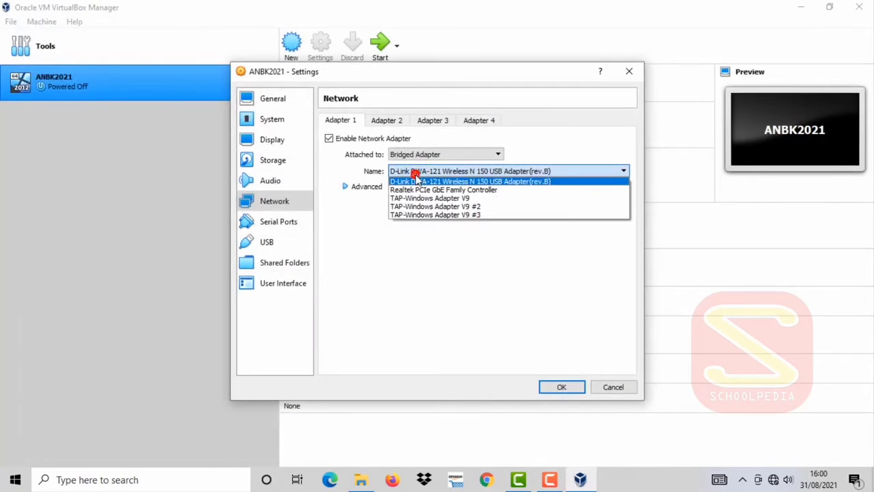
left_click(417, 190)
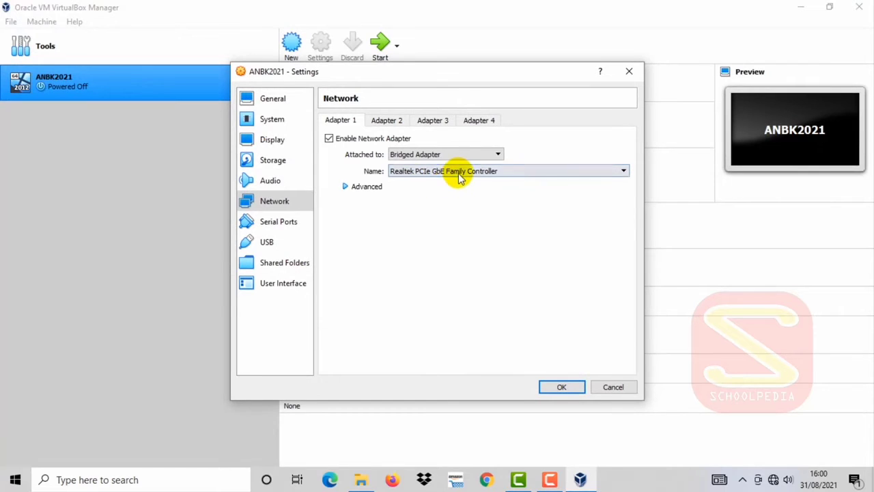
left_click(344, 187)
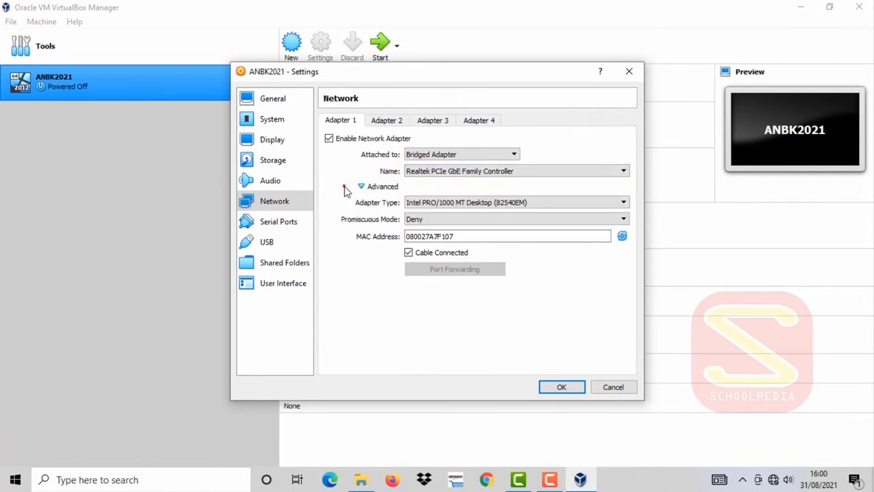
left_click(428, 203)
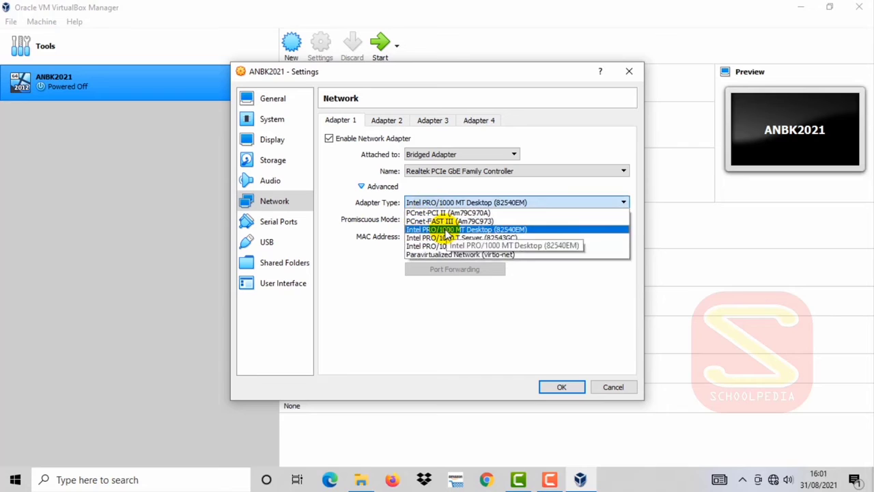
left_click(447, 230)
Set Adapter 1's promiscuous mode to Allow All, and enable Adapter 2 attached to NAT, saving the ANBK2021 settings
left_click(432, 218)
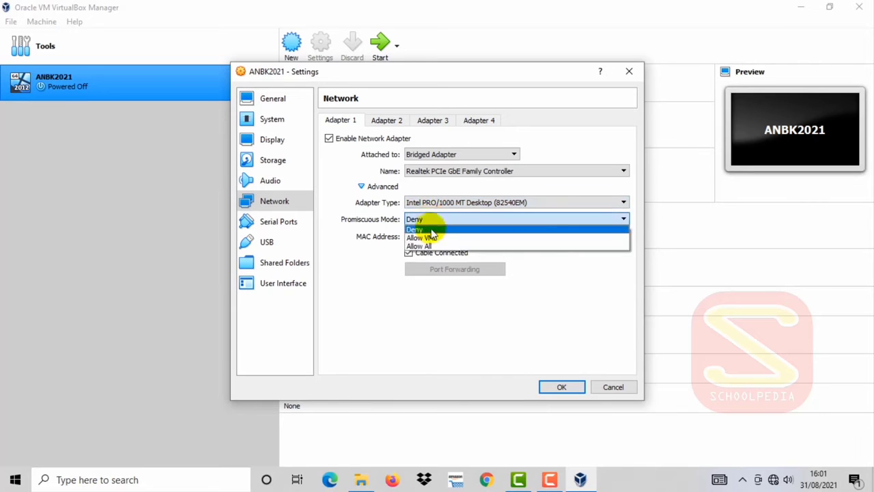
left_click(429, 247)
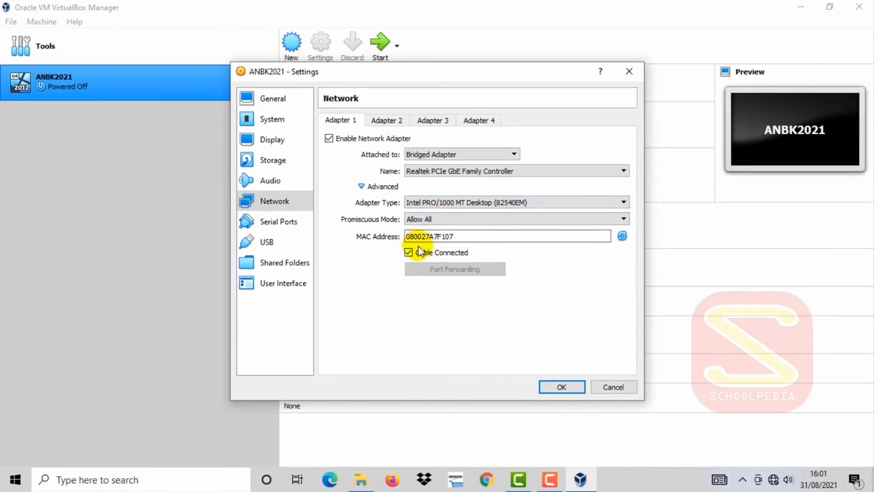
left_click(387, 123)
left_click(329, 138)
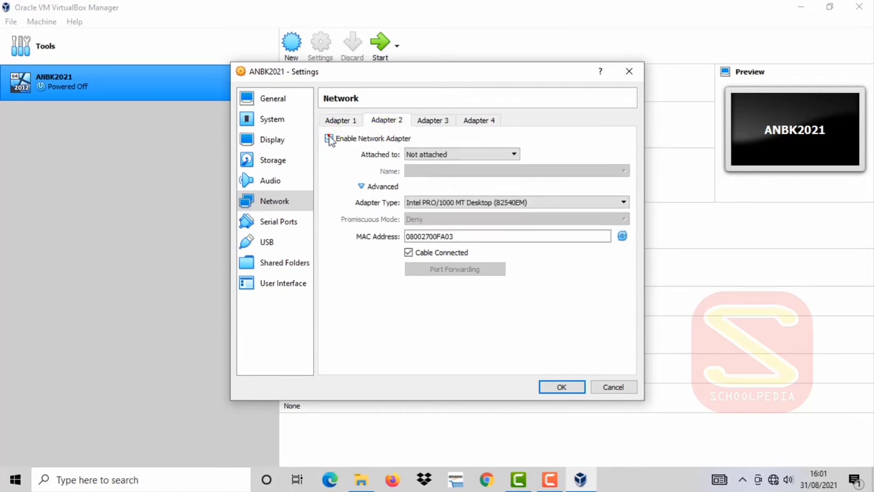
left_click(424, 155)
left_click(415, 164)
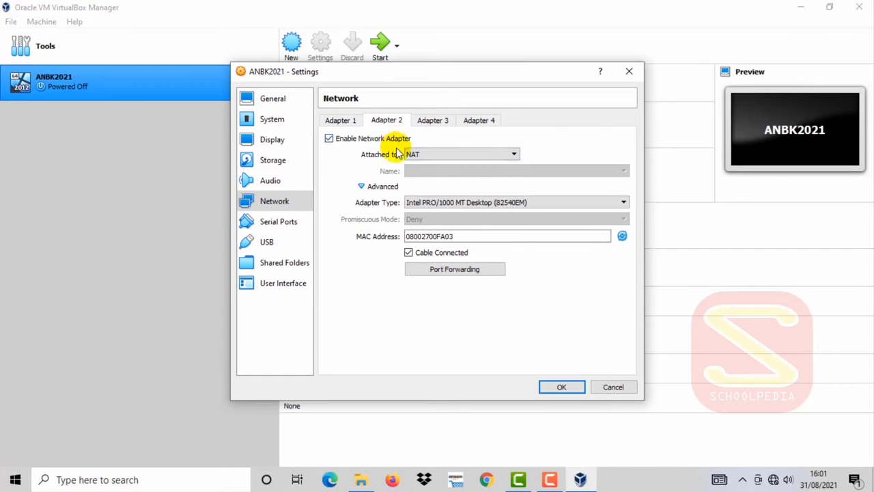
left_click(362, 186)
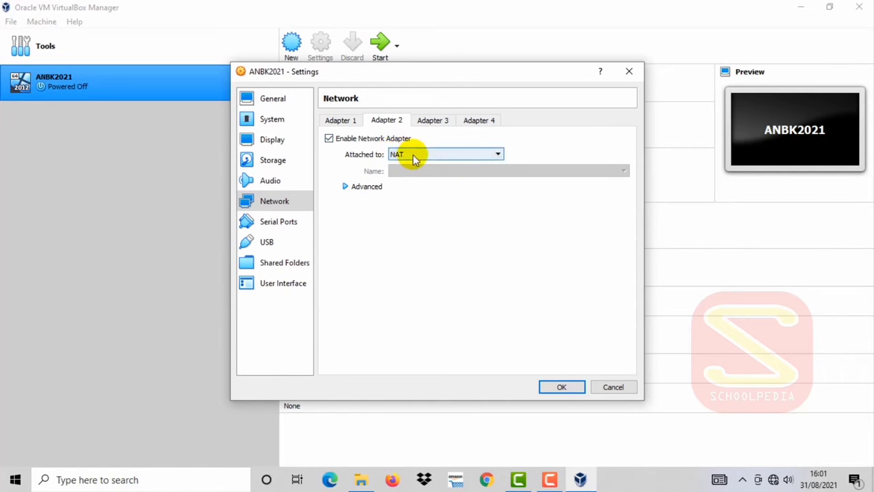
left_click(557, 387)
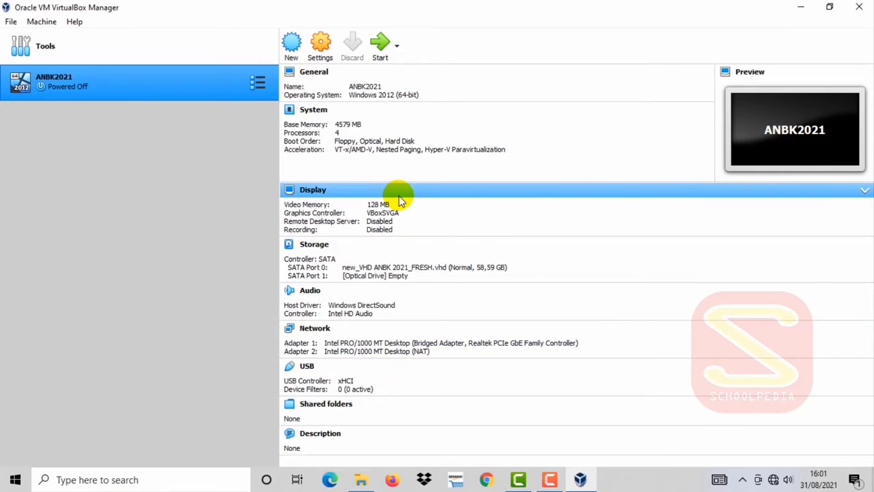
In File Explorer's PREREQUISITES folder, extract the ProktorBrowser SemiOnline_27.11.19 archive into a folder of the same name
left_click(800, 8)
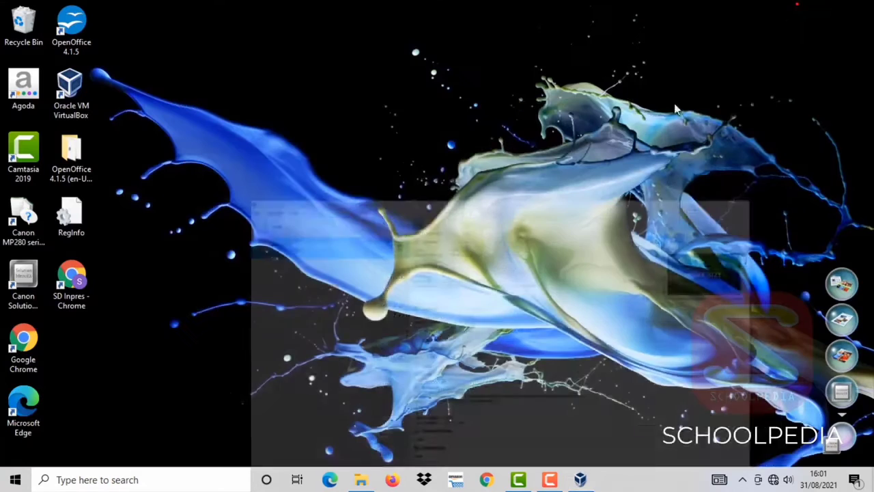
left_click(362, 481)
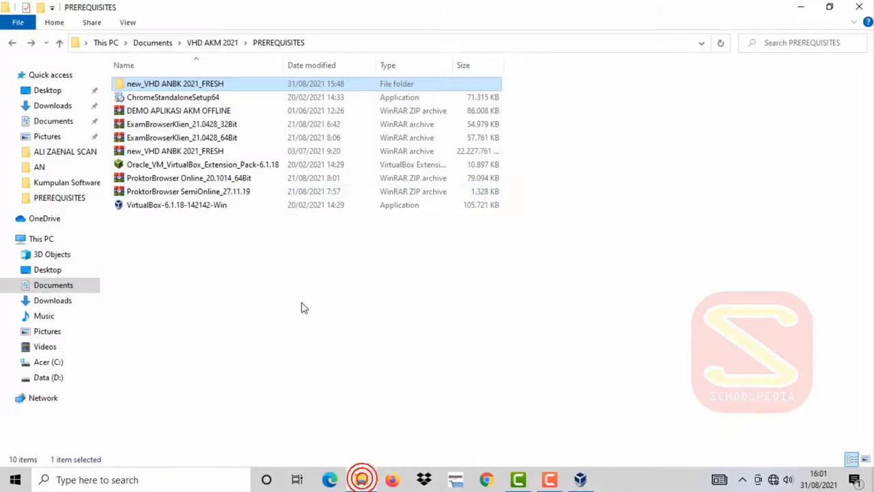
left_click(162, 193)
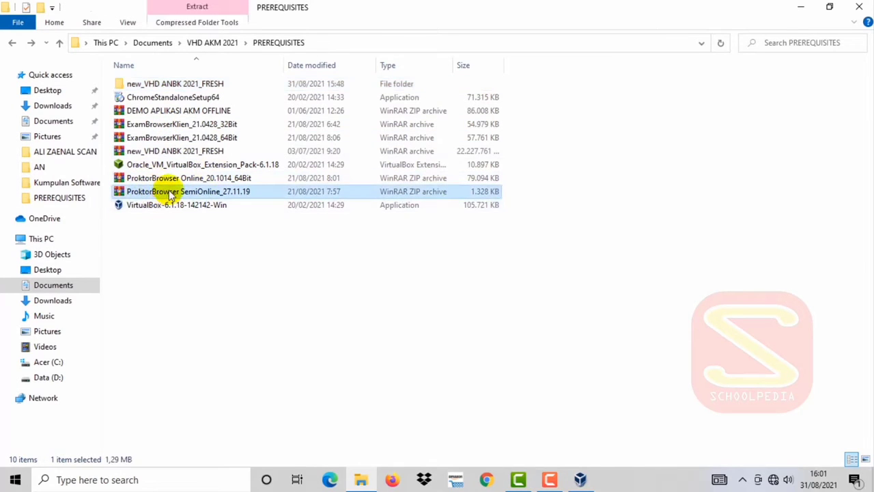
right_click(168, 191)
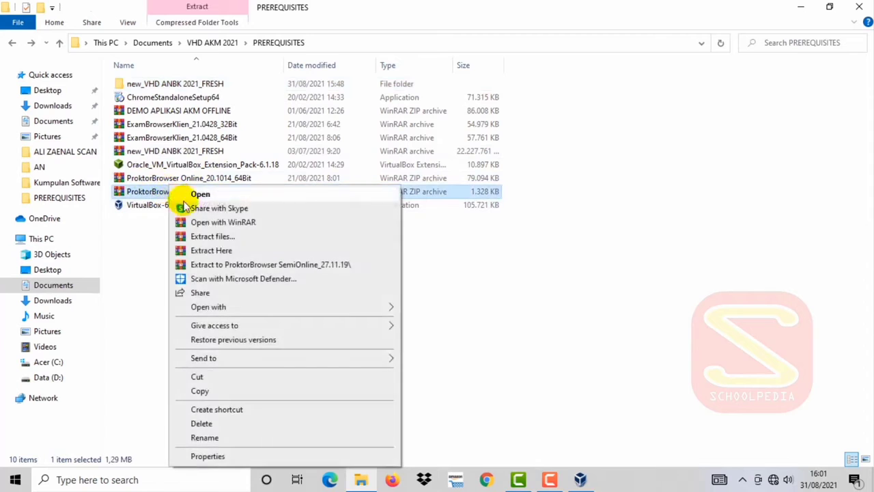
left_click(205, 264)
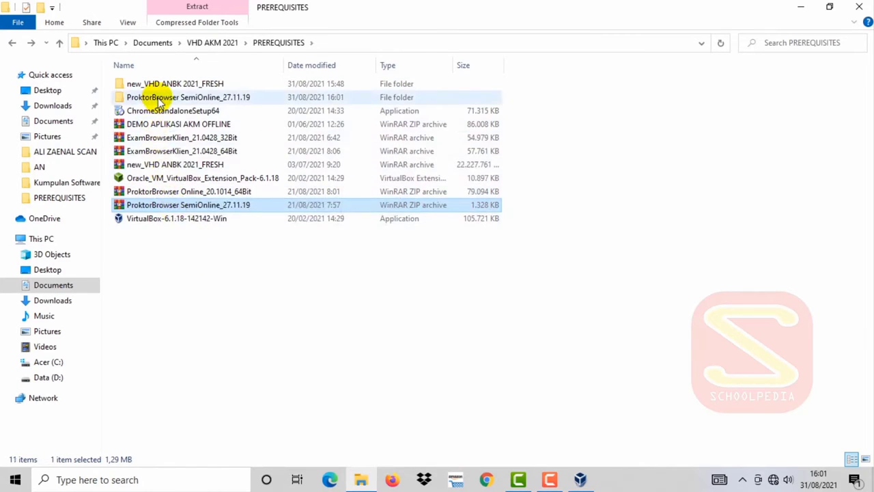
Look over the files in the extracted ProktorBrowser SemiOnline_27.11.19 folder and dismiss the Windows Security notification
double_click(159, 100)
left_click(136, 84)
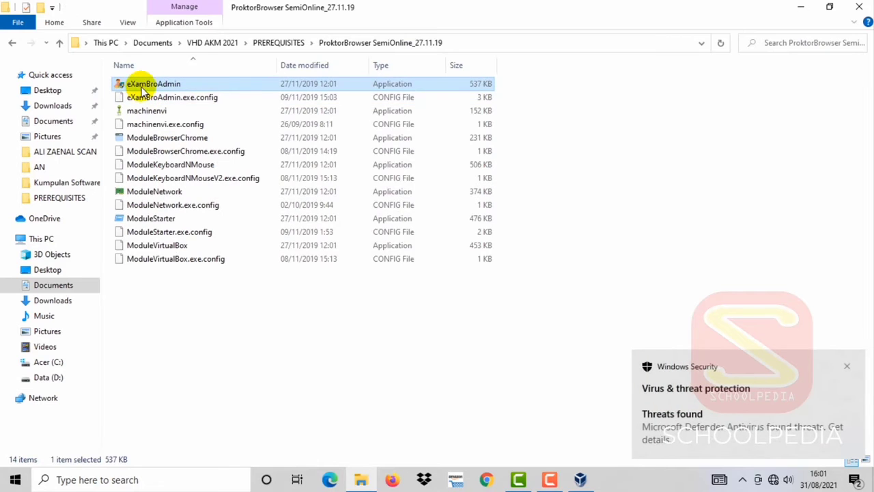
left_click(202, 318)
left_click_drag(191, 276, 174, 79)
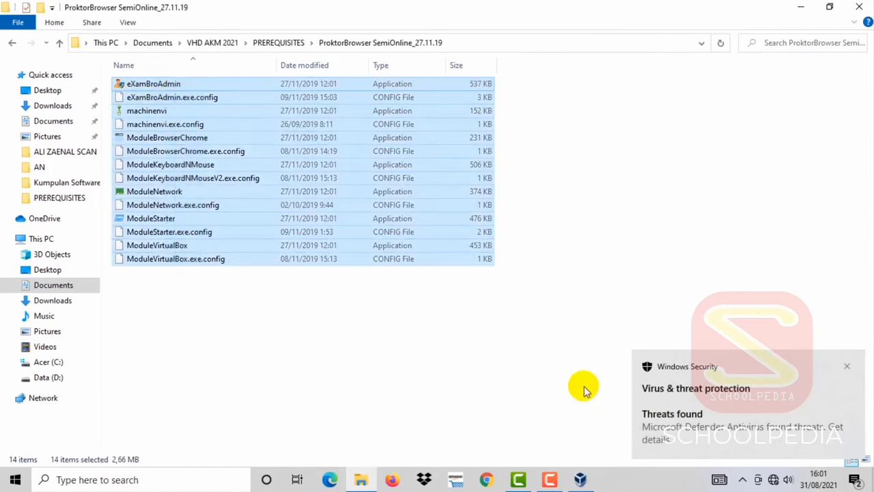
left_click(847, 368)
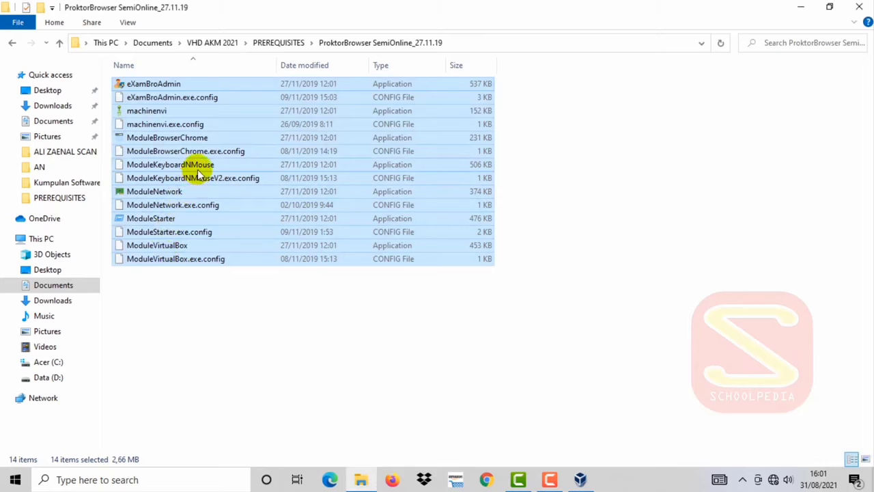
left_click(211, 303)
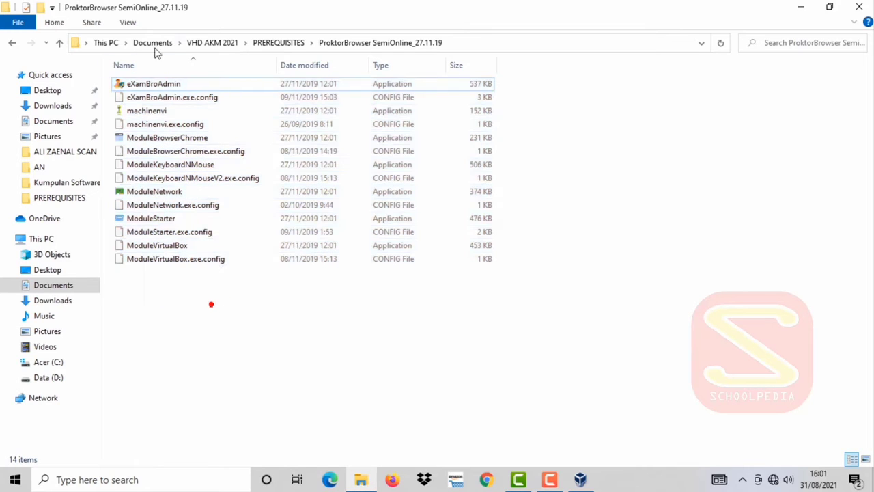
Create a desktop shortcut for the eXamBroAdmin application and check it on the desktop
left_click(146, 83)
right_click(147, 83)
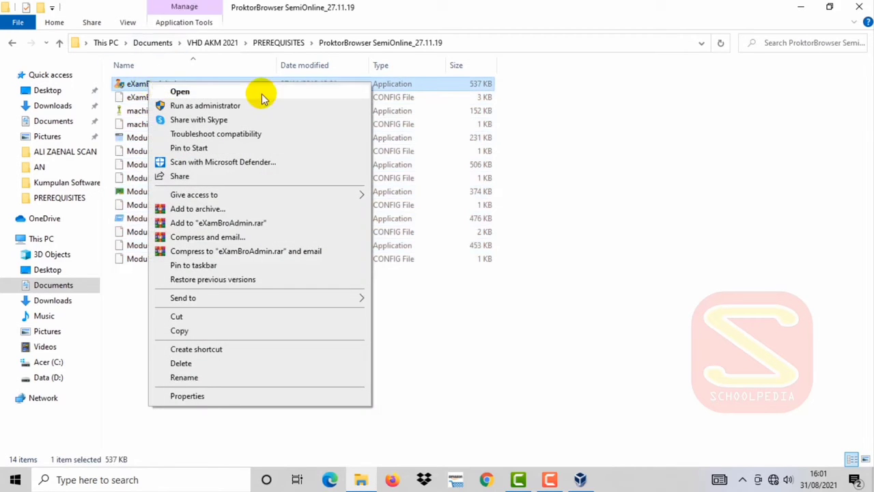
left_click(550, 134)
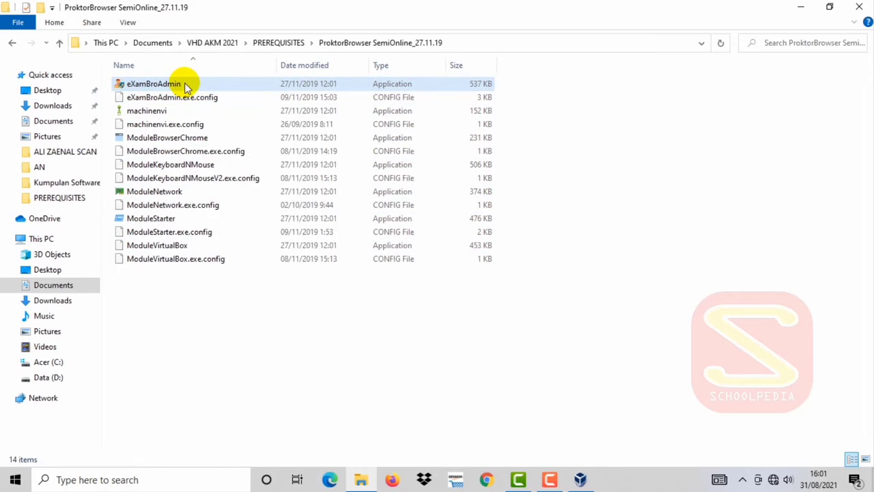
right_click(185, 84)
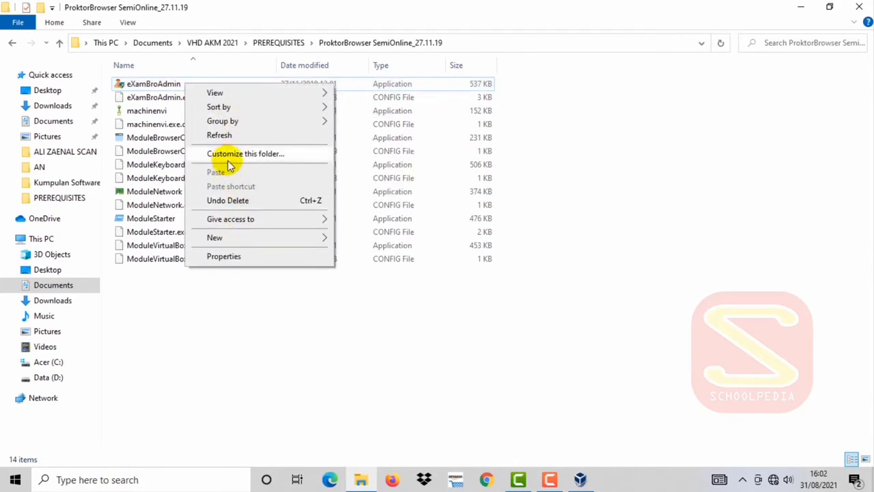
left_click(134, 84)
right_click(135, 84)
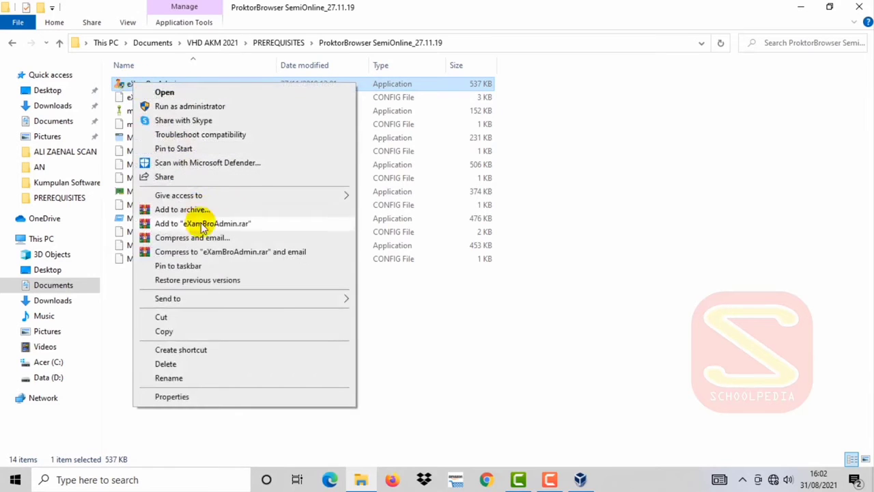
mouse_move(311, 305)
left_click(391, 328)
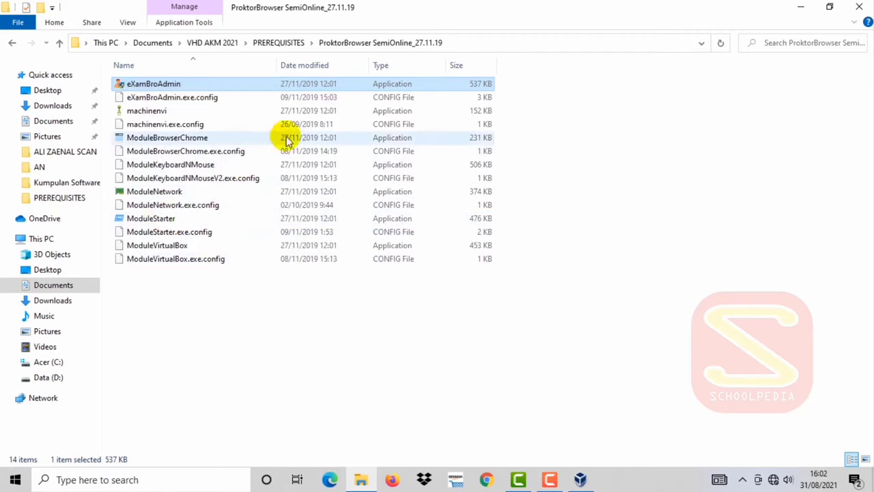
left_click(800, 8)
left_click(74, 350)
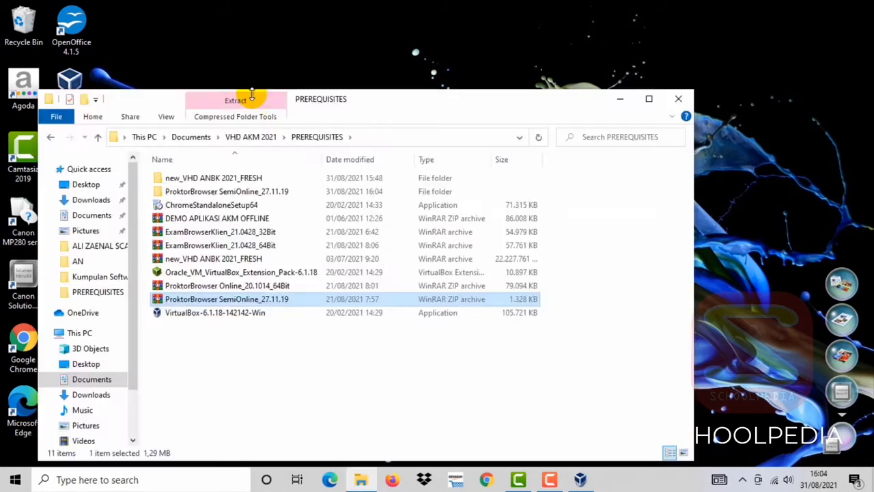
Reopen the ProktorBrowser SemiOnline_27.11.19 folder, send another eXamBroAdmin shortcut to the desktop, and minimize the folder window
double_click(228, 190)
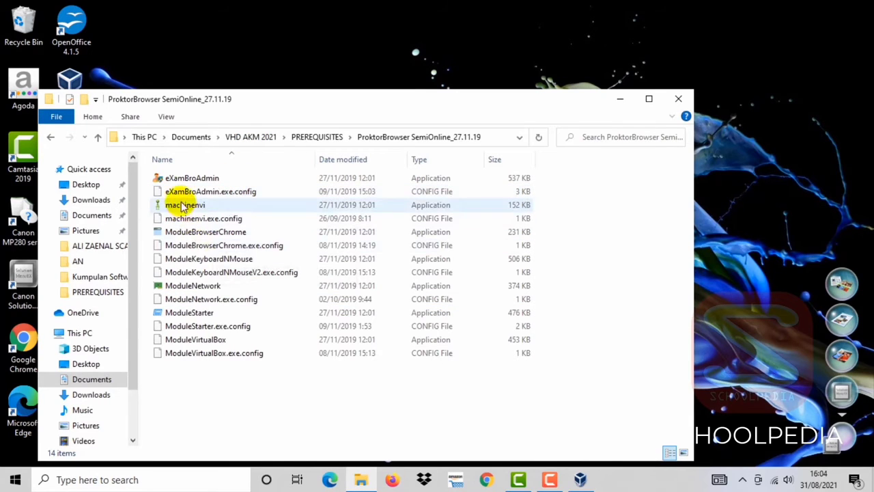
right_click(189, 178)
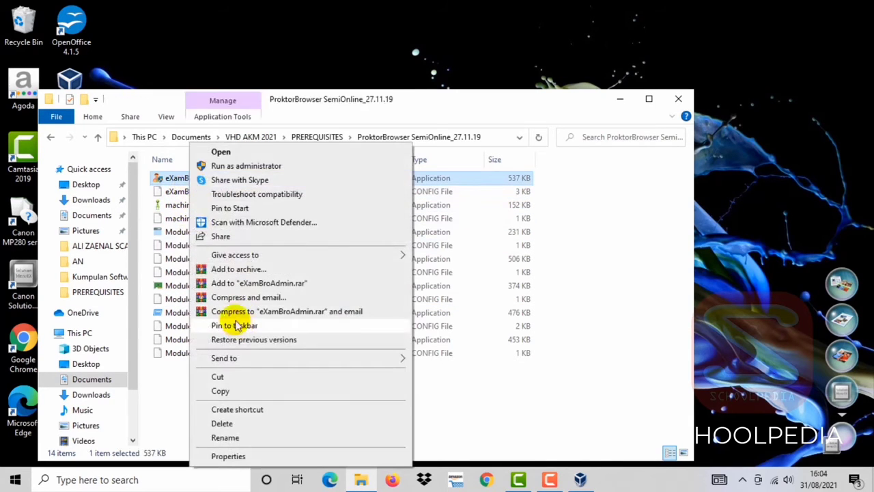
mouse_move(240, 361)
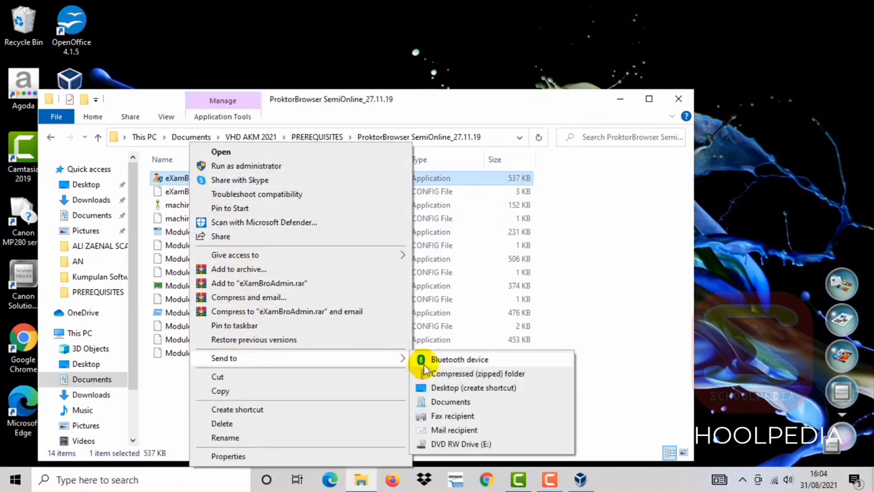
left_click(445, 388)
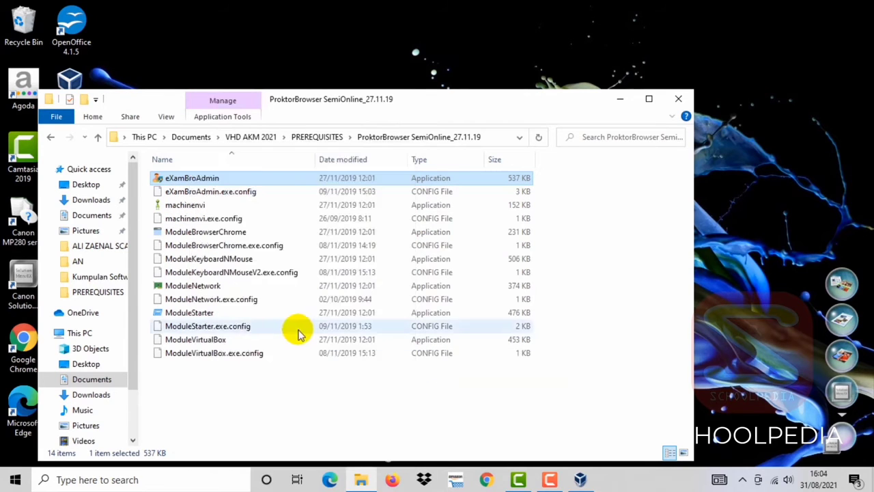
left_click(635, 101)
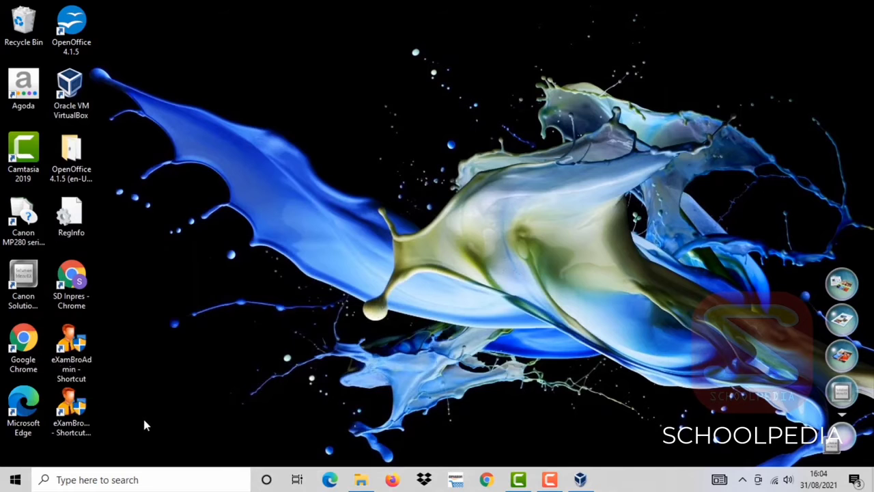
Delete both eXamBroAdmin shortcuts from the desktop and create a single new one from the extracted folder
left_click_drag(142, 416, 75, 365)
key("Delete")
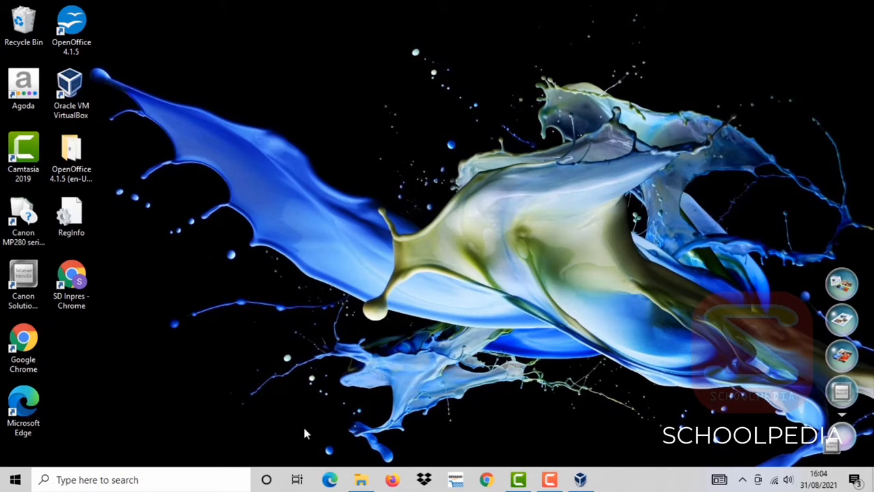
left_click(352, 473)
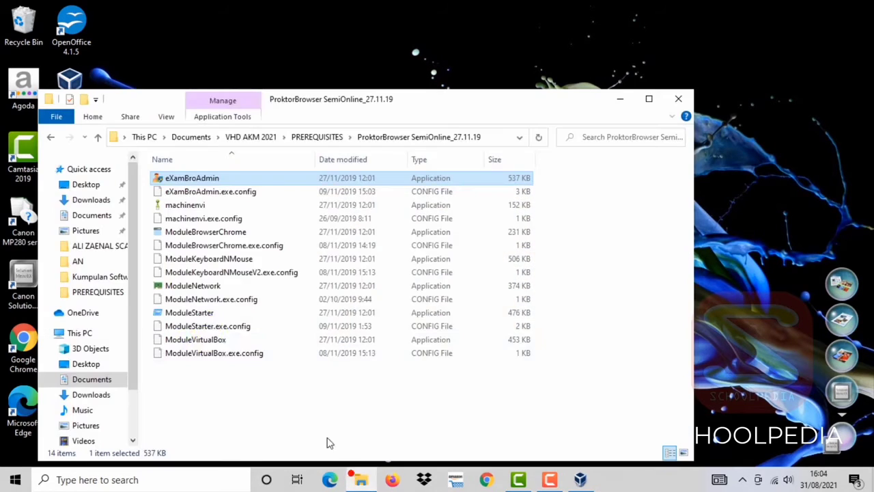
right_click(183, 177)
mouse_move(343, 358)
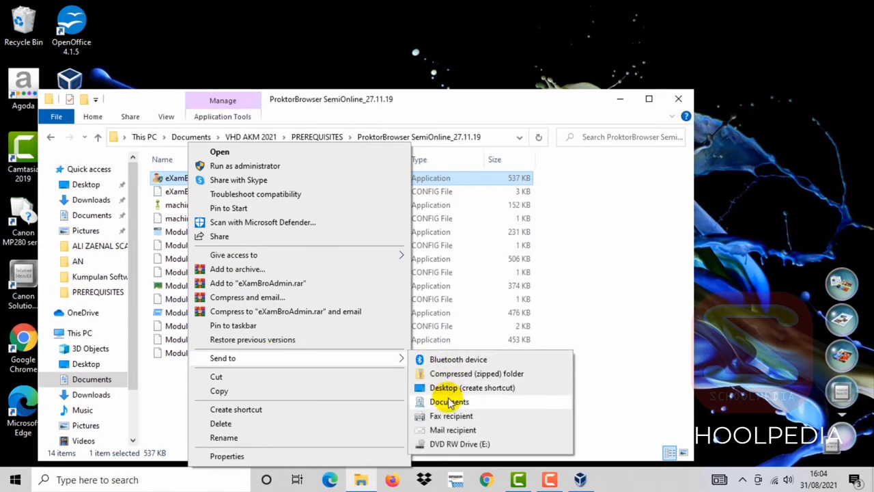
left_click(446, 388)
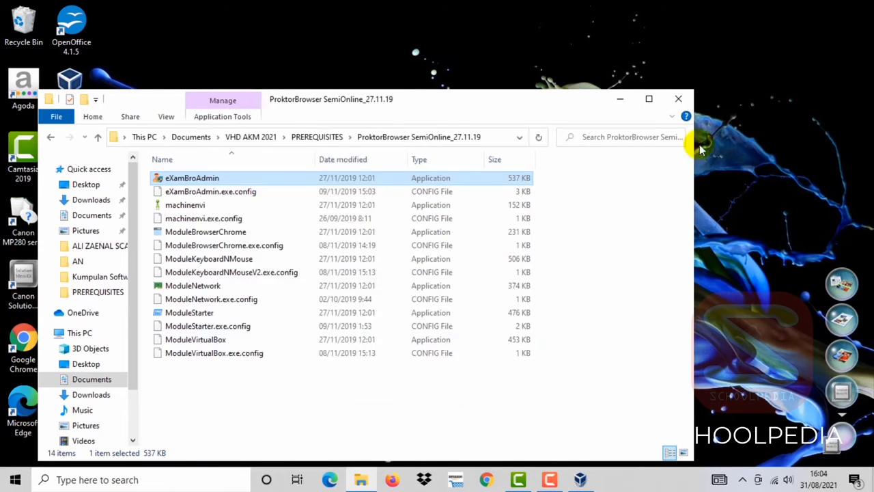
left_click(617, 99)
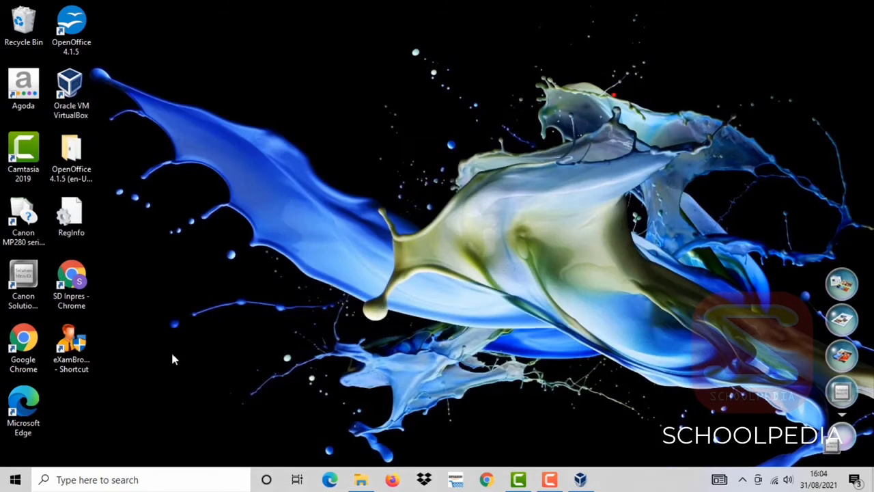
Launch eXamBroAdmin from its desktop shortcut and set its virtual machine name to ANBK2021
left_click(73, 349)
double_click(71, 351)
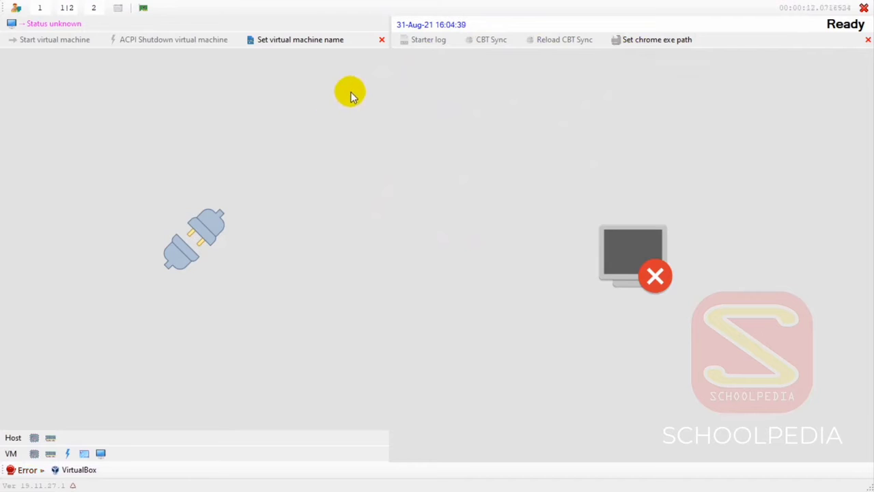
left_click(311, 41)
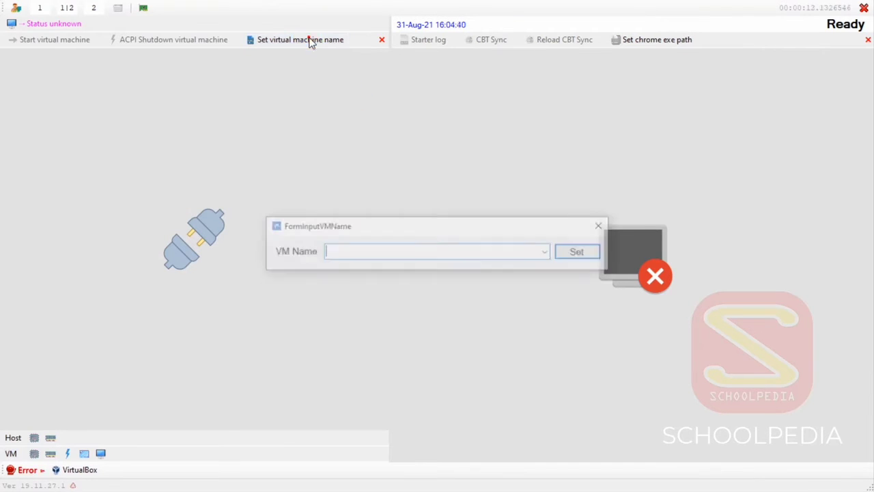
left_click(546, 253)
left_click(452, 266)
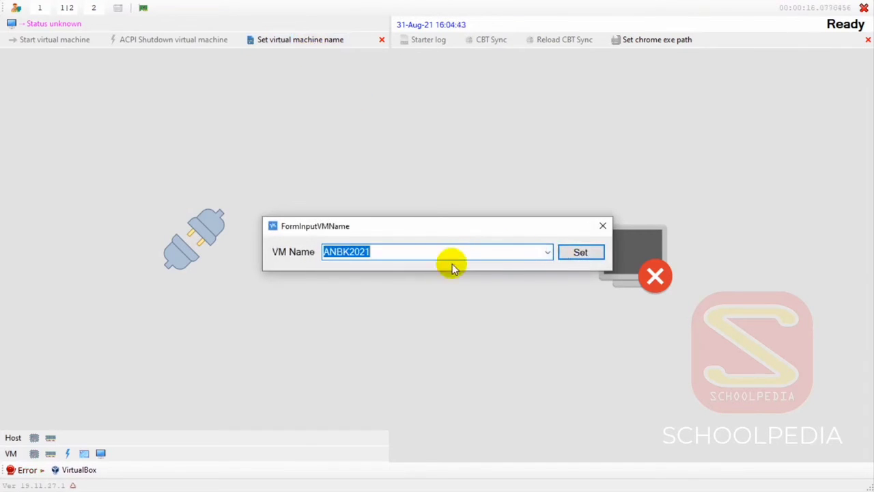
left_click(580, 253)
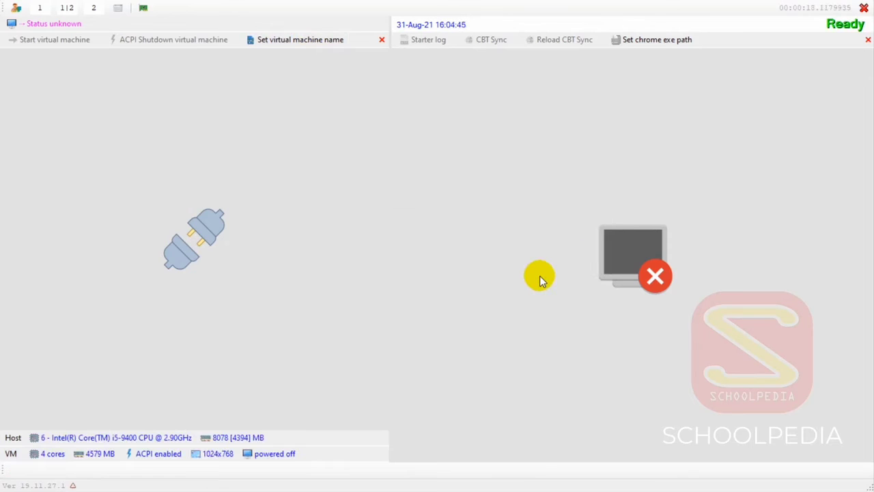
Set the Chrome executable path to chrome in the Chrome Application folder and start the ANBK2021 virtual machine
left_click(638, 39)
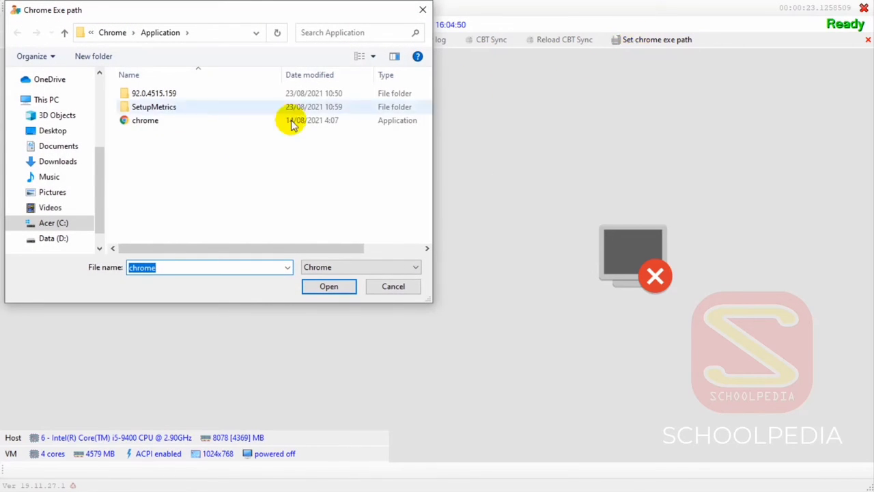
left_click(139, 122)
left_click(328, 287)
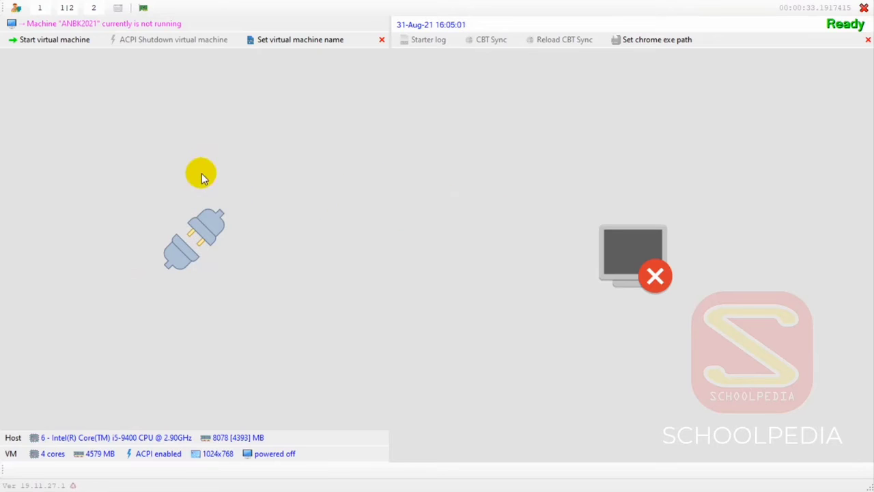
left_click(55, 39)
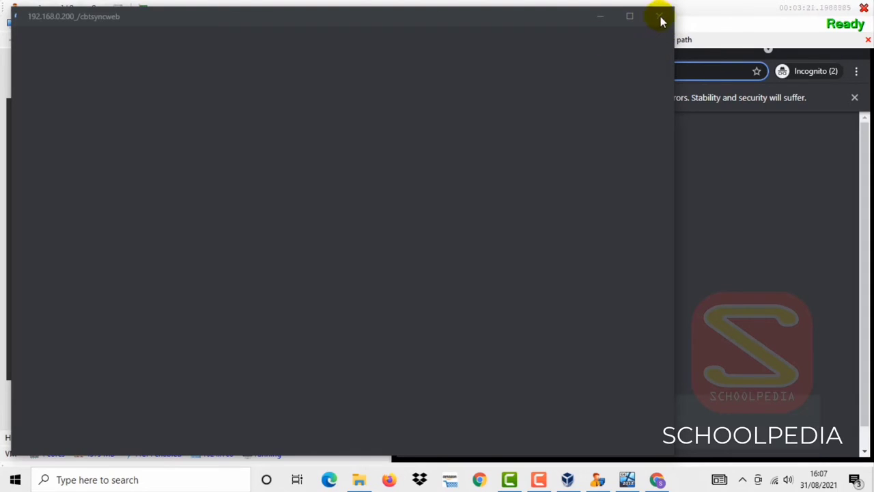
Close the blank cbtsyncweb window and the embedded Chrome Incognito session
left_click(659, 19)
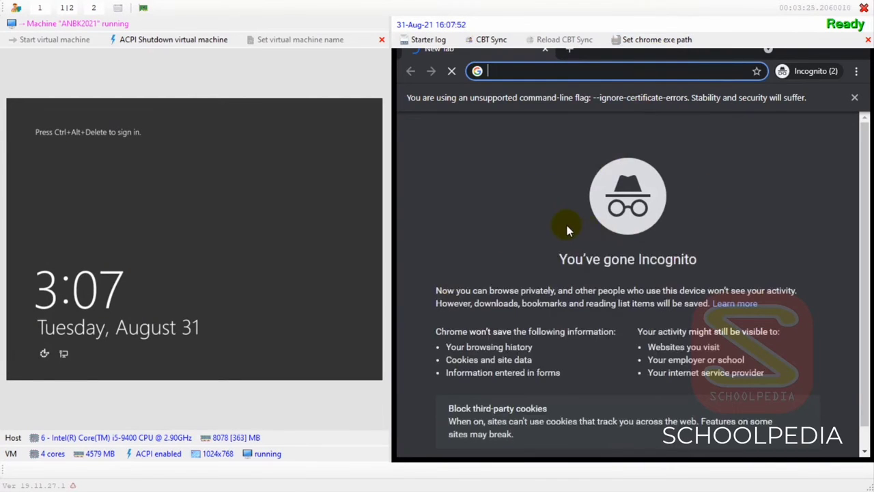
left_click(814, 71)
left_click(805, 73)
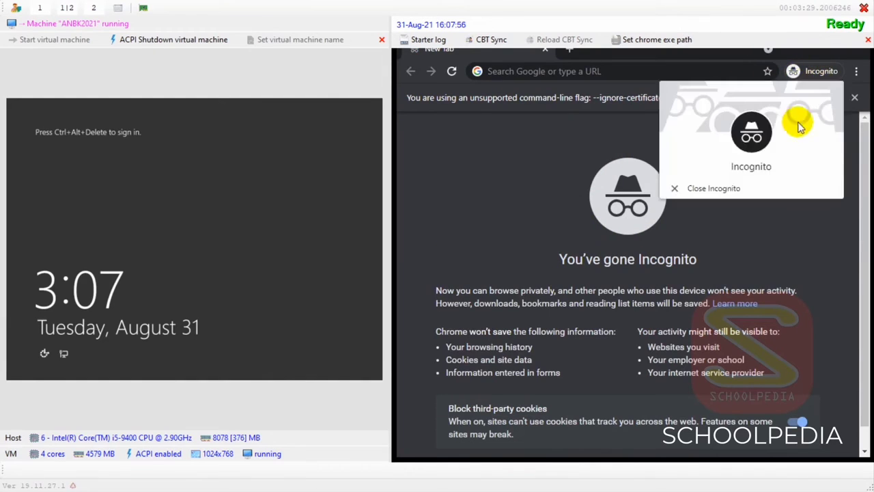
left_click(676, 190)
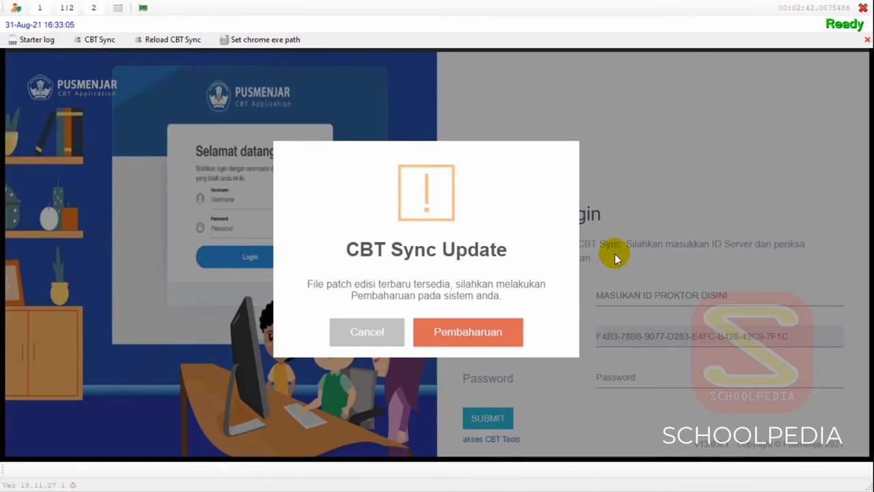
Run the CBT Sync update (Pembaharuan) and dismiss the Patching notification in CBT Tools
left_click(476, 333)
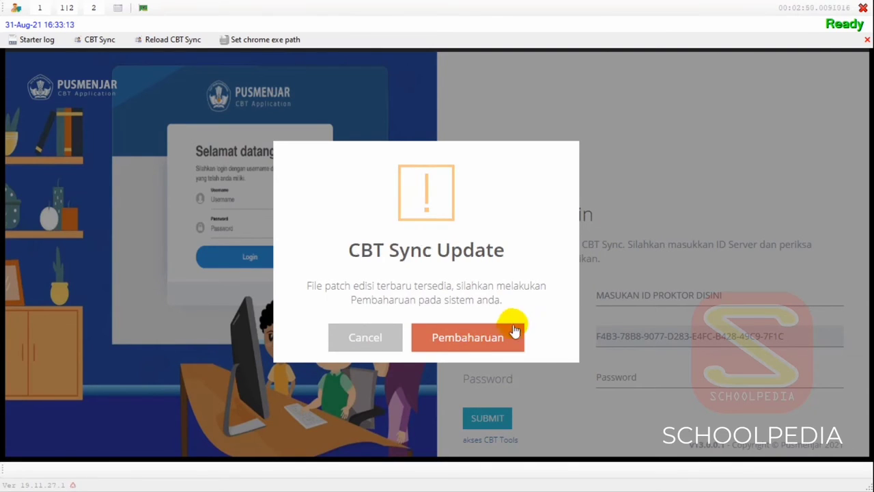
left_click(443, 341)
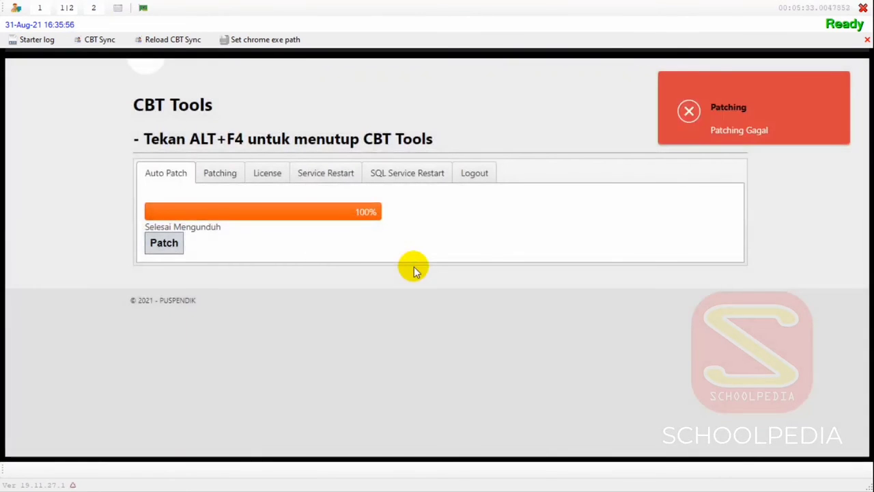
left_click(691, 112)
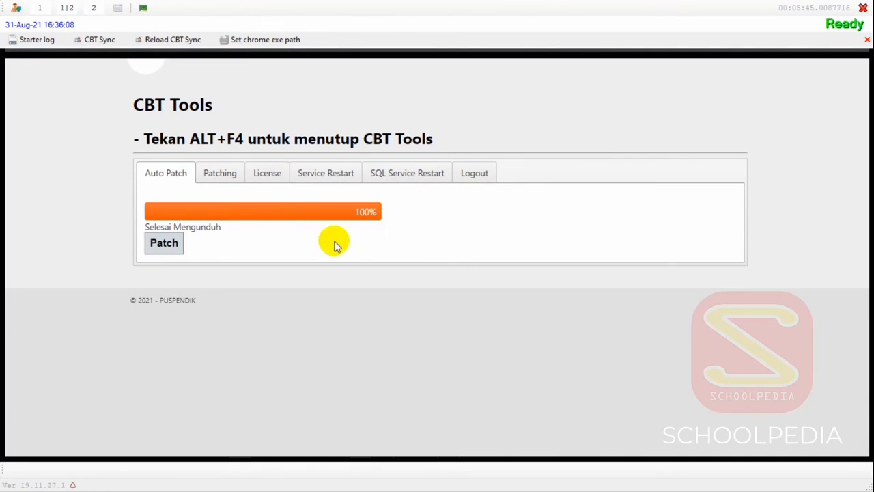
Reload CBT Sync, then close the blank cbtsyncweb window and the Incognito session that open with it
left_click(187, 41)
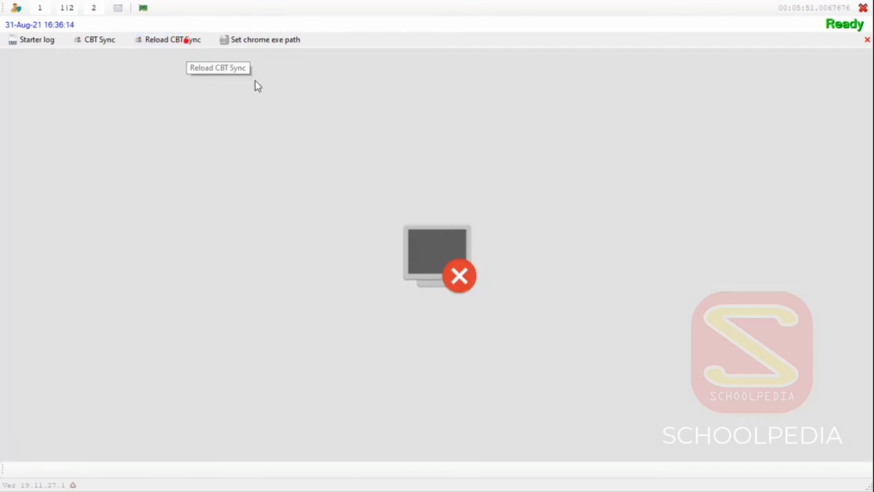
left_click(484, 165)
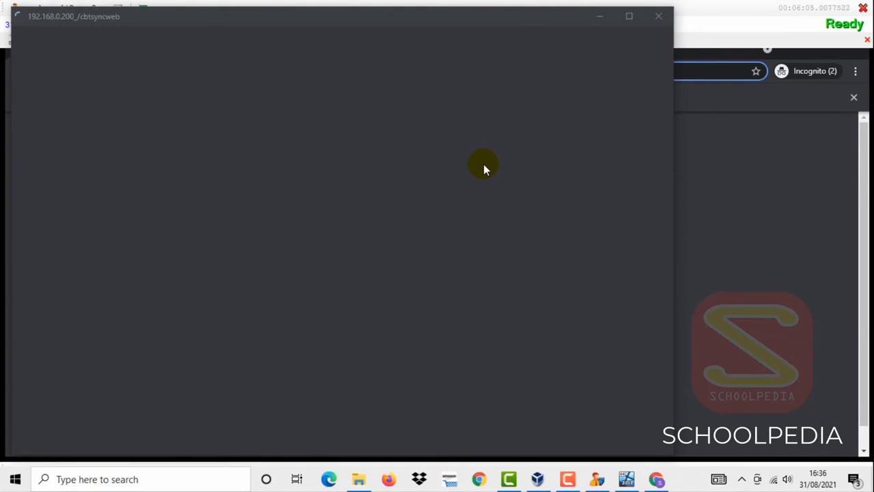
left_click(658, 16)
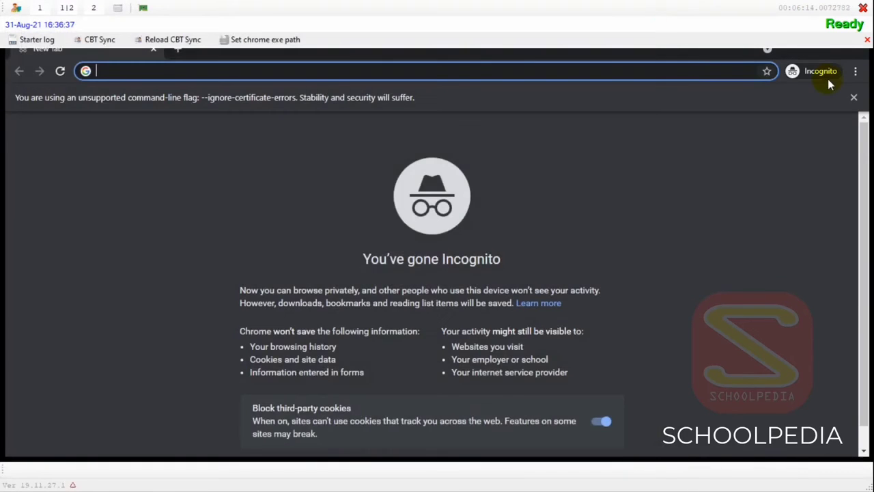
left_click(816, 71)
left_click(748, 189)
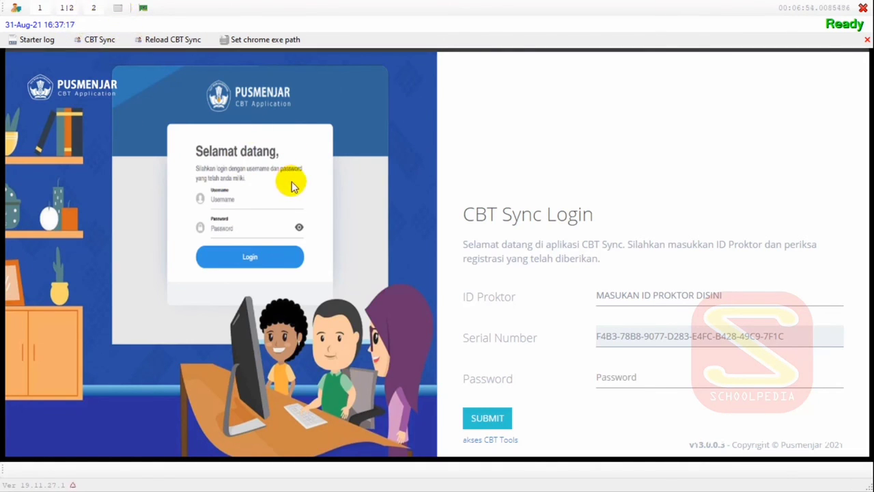
Bring up the eXamBroAdmin password prompt from the CBT Sync login view and submit the password
left_click(116, 10)
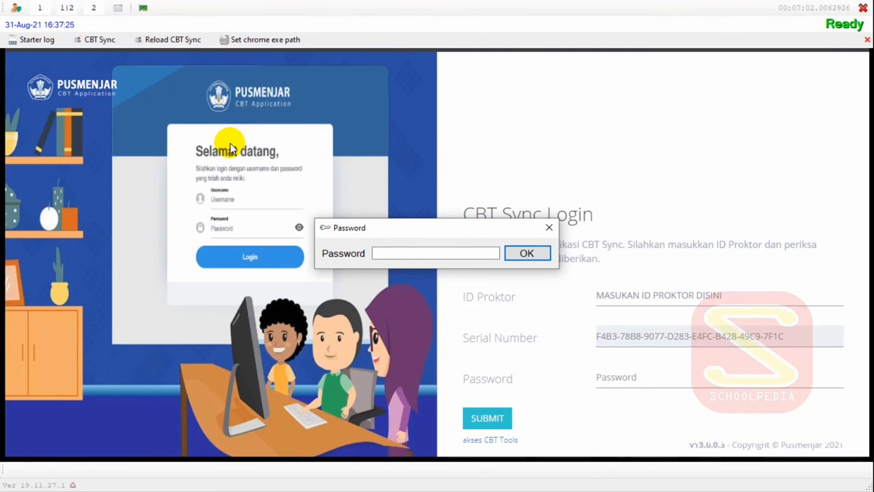
left_click(380, 253)
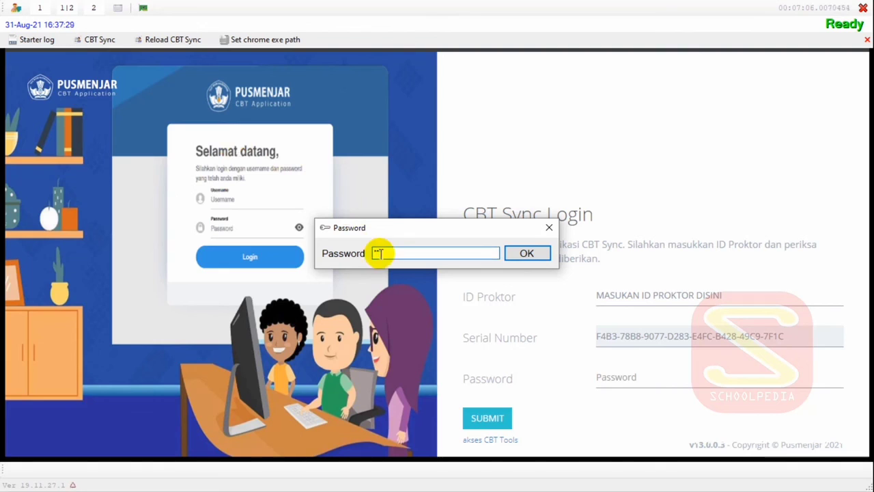
type("*****")
key("Return")
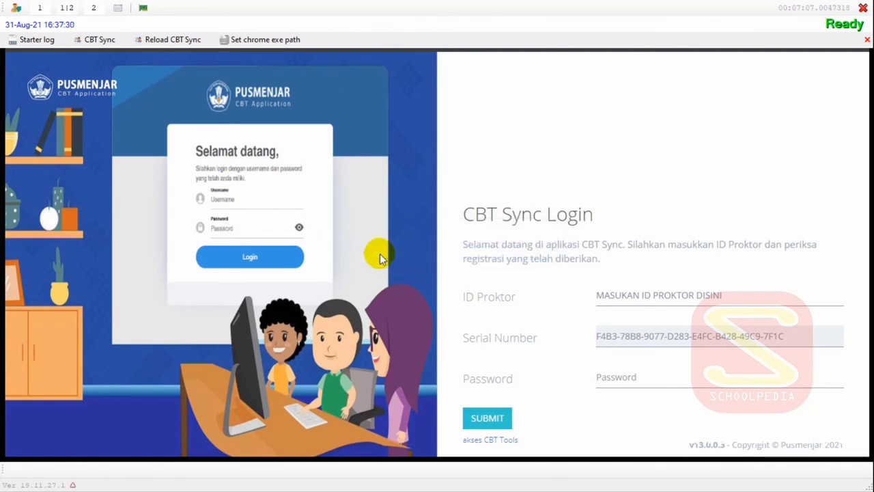